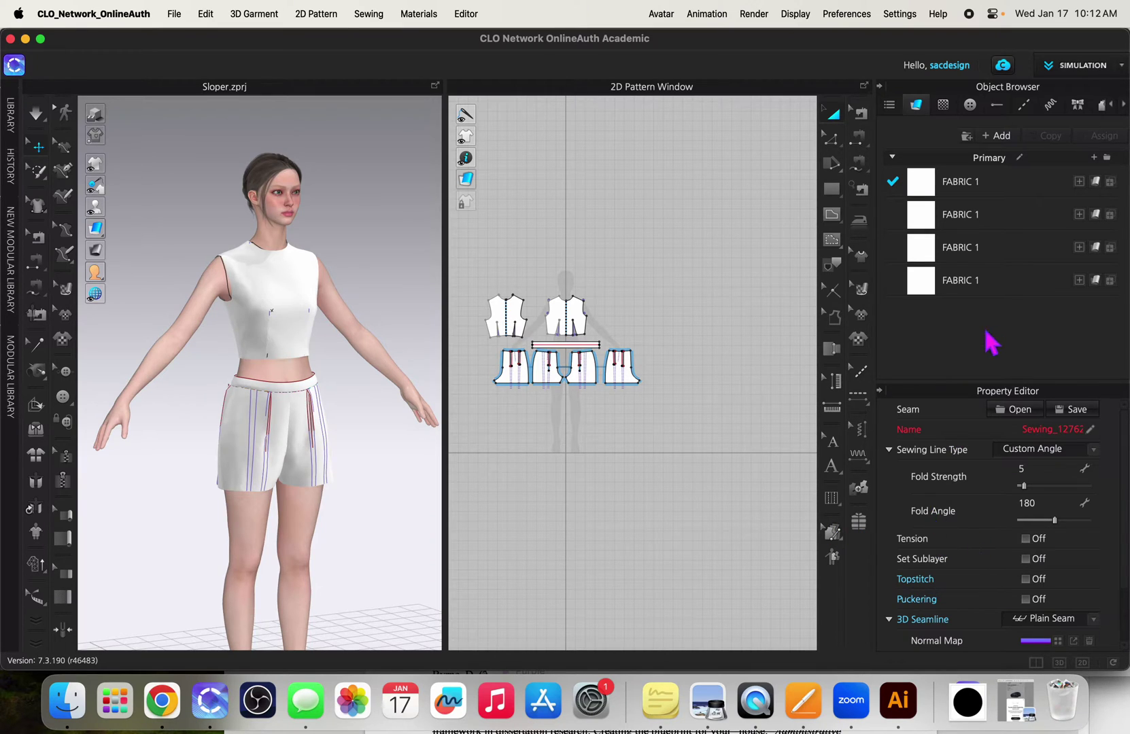
- Open the Texture Editor for the bodice fabric and add Dot.png from Downloads as its texture
{"action": "left_click", "coordinate": [930, 185]}
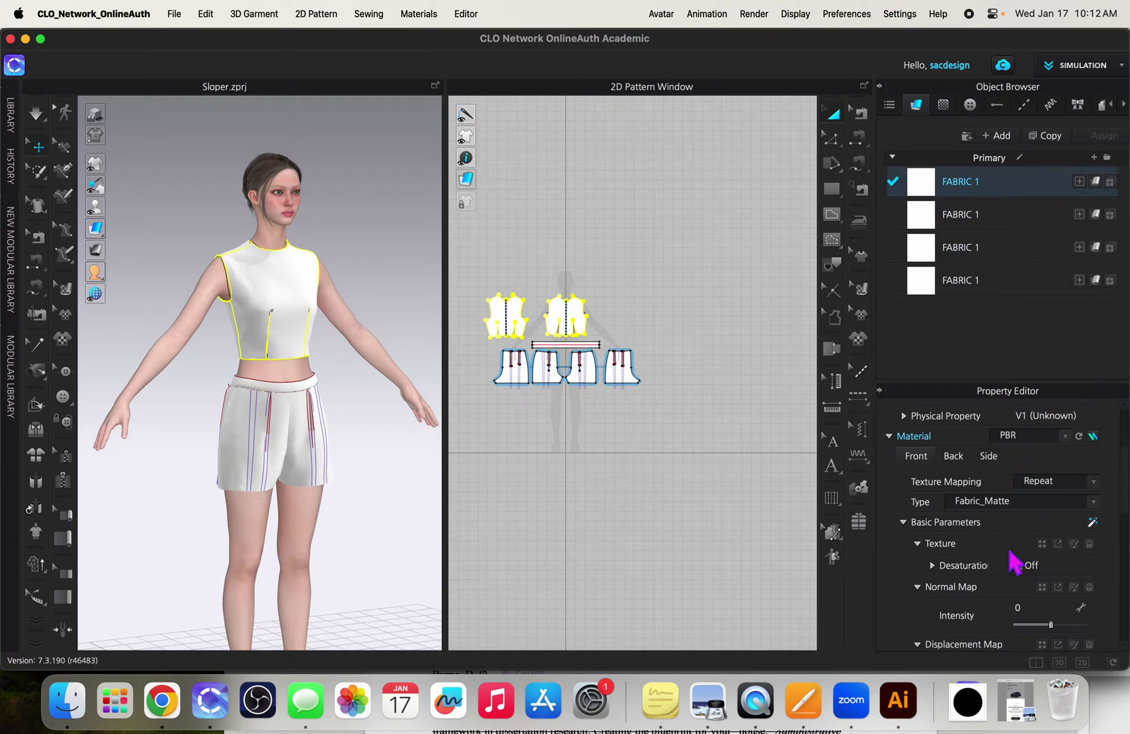
{"action": "scroll", "coordinate": [1043, 570], "scroll_direction": "down", "scroll_amount": 10}
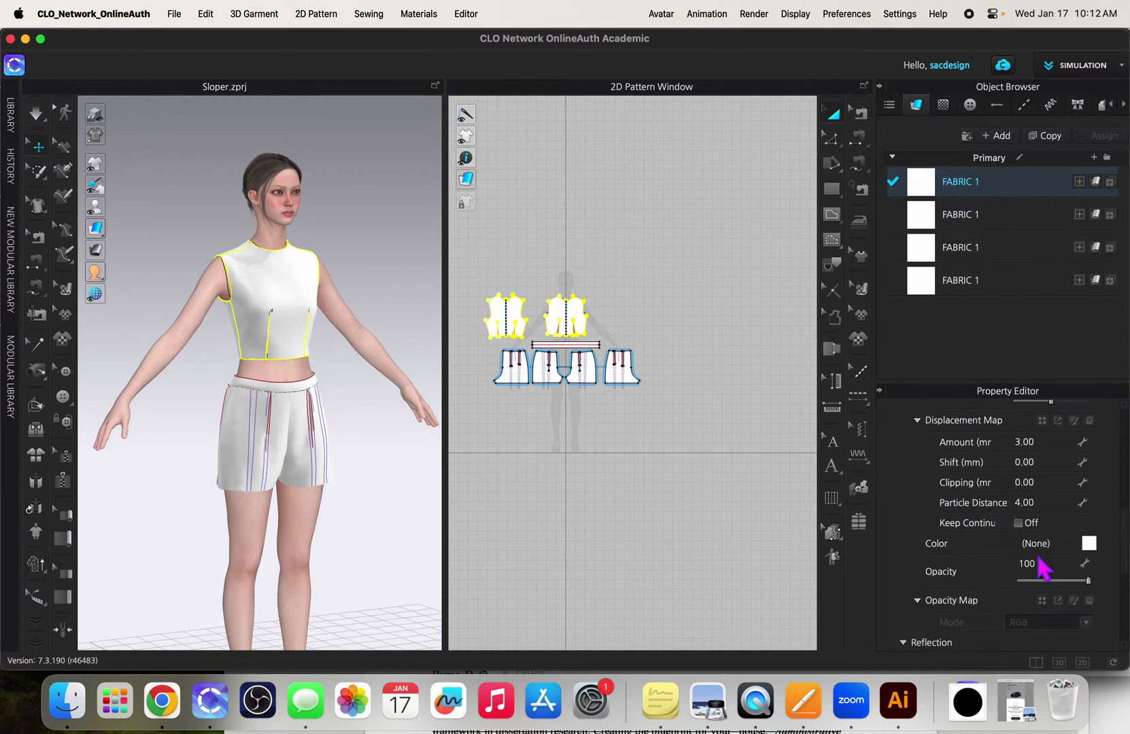
{"action": "scroll", "coordinate": [1044, 570], "scroll_direction": "down", "scroll_amount": 5}
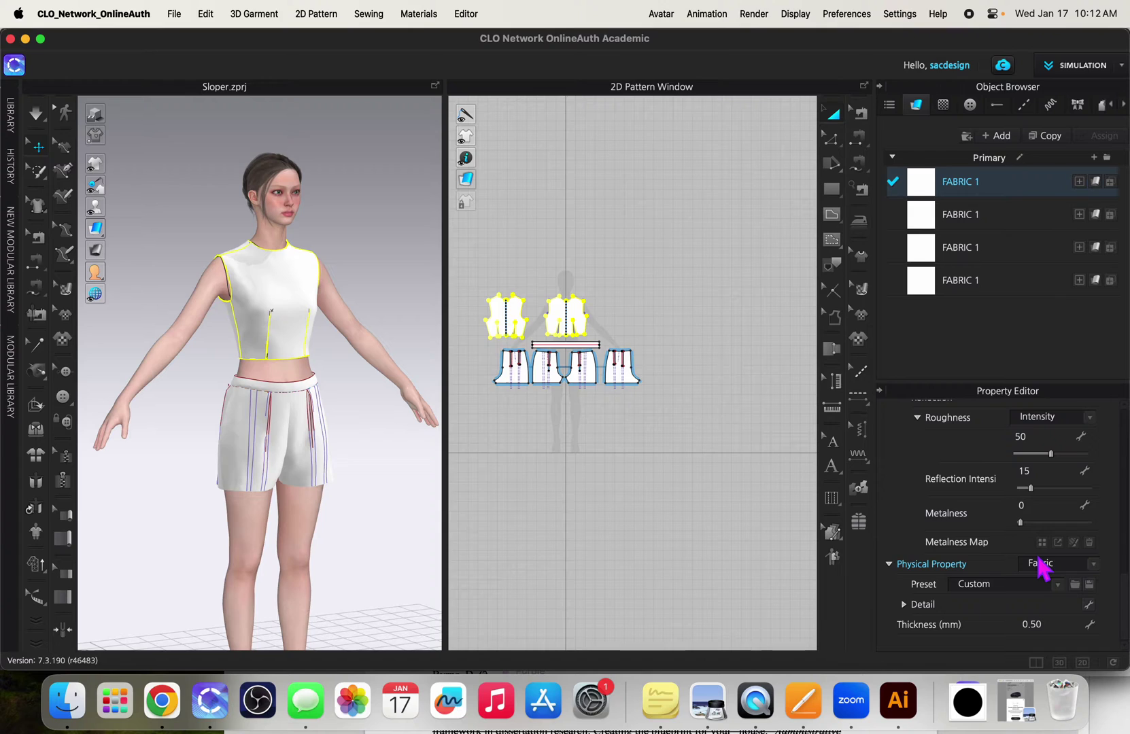
{"action": "scroll", "coordinate": [1039, 561], "scroll_direction": "up", "scroll_amount": 15}
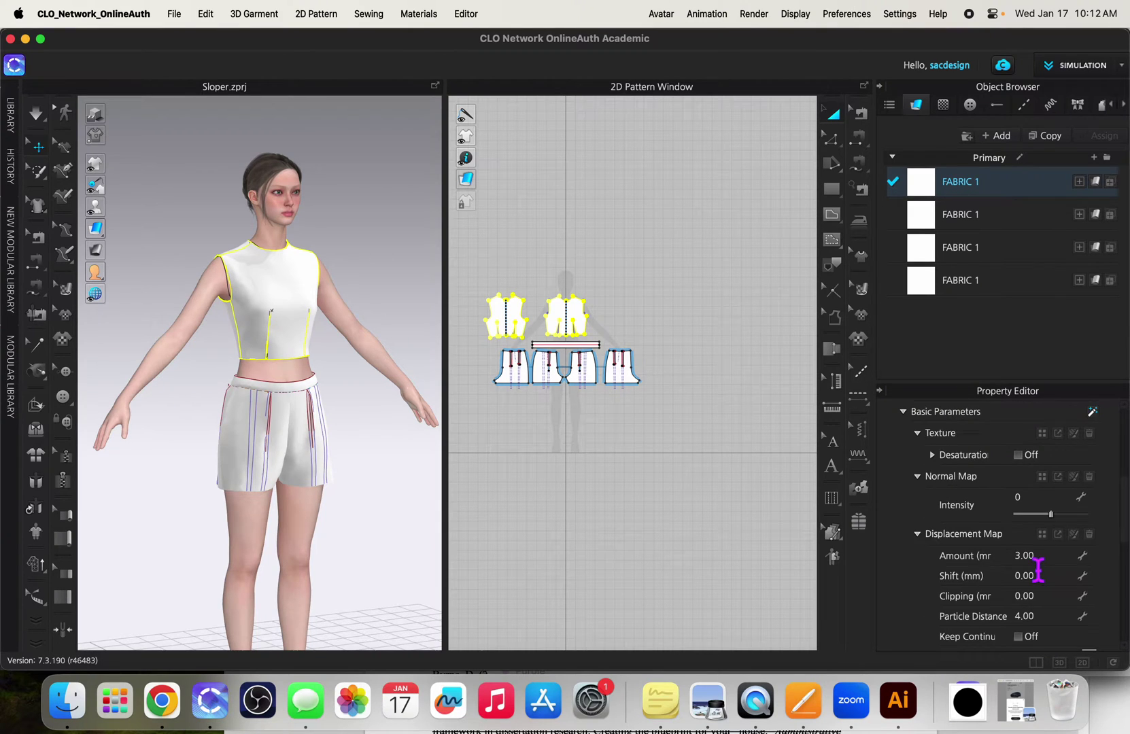
{"action": "scroll", "coordinate": [1040, 577], "scroll_direction": "down", "scroll_amount": 2}
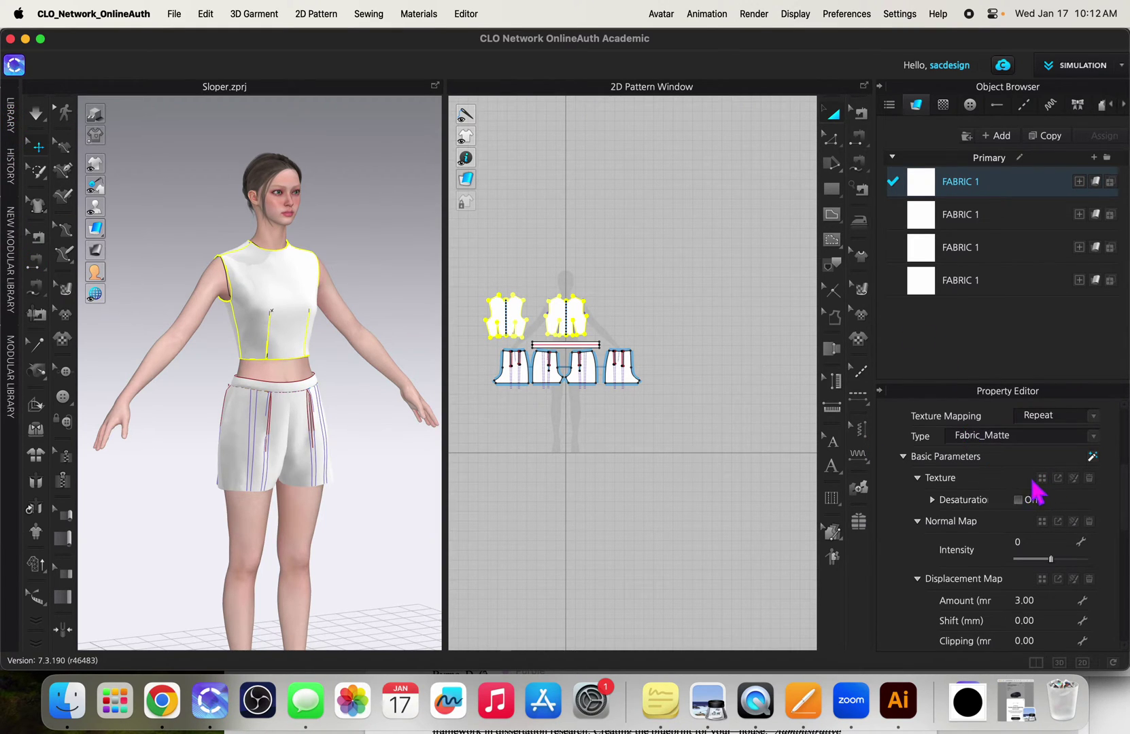
{"action": "left_click", "coordinate": [1076, 481]}
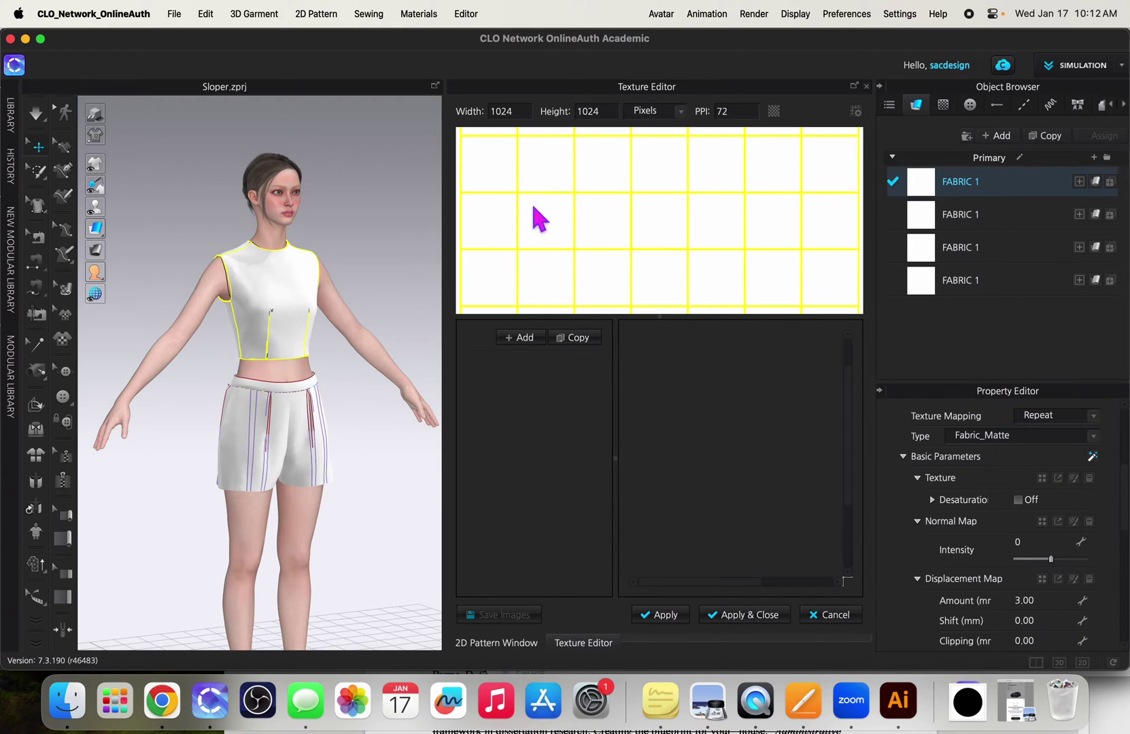
{"action": "left_click", "coordinate": [523, 339]}
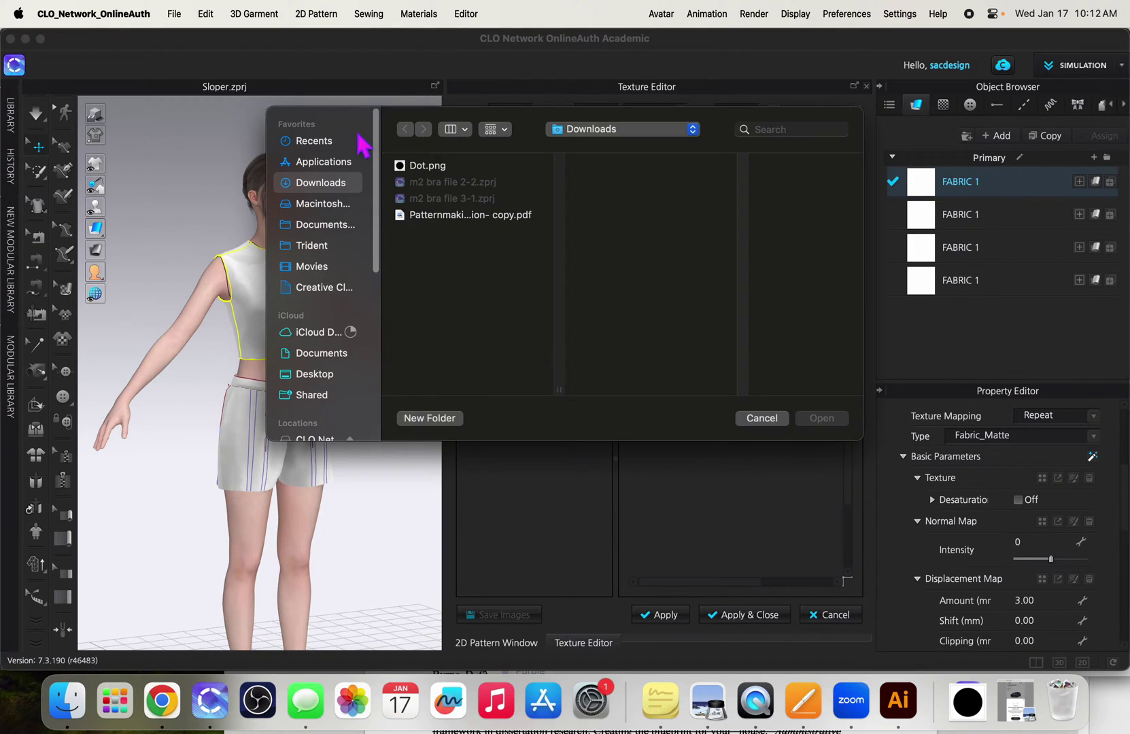
{"action": "left_click", "coordinate": [425, 168]}
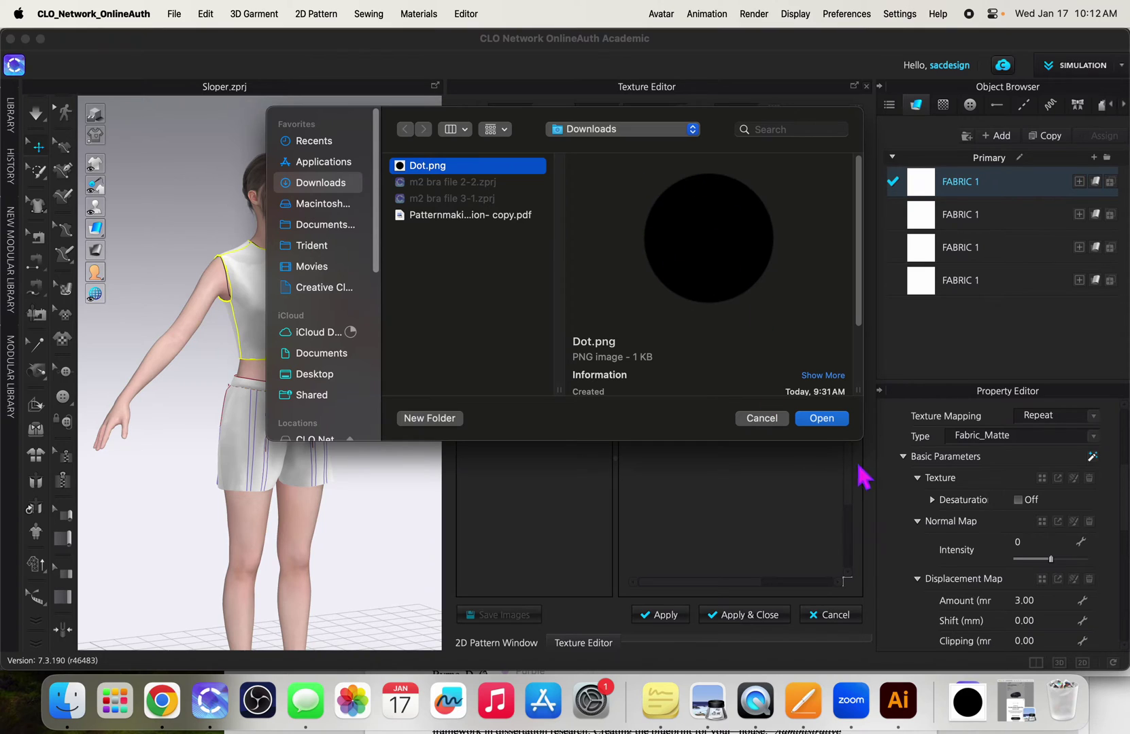
{"action": "left_click", "coordinate": [824, 420]}
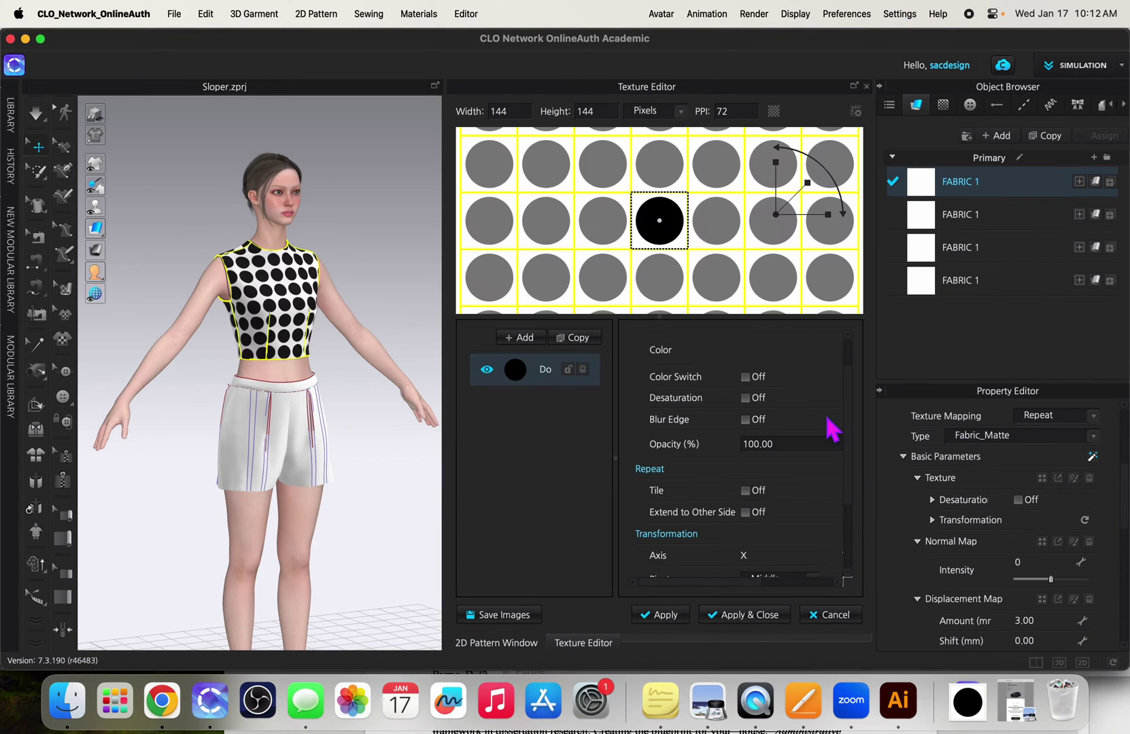
- Shrink the dot inside its repeat tile, move it onto the tile's upper edge and enable Extend to Other Side
{"action": "left_click", "coordinate": [669, 236]}
{"action": "scroll", "coordinate": [671, 241], "scroll_direction": "up", "scroll_amount": 5}
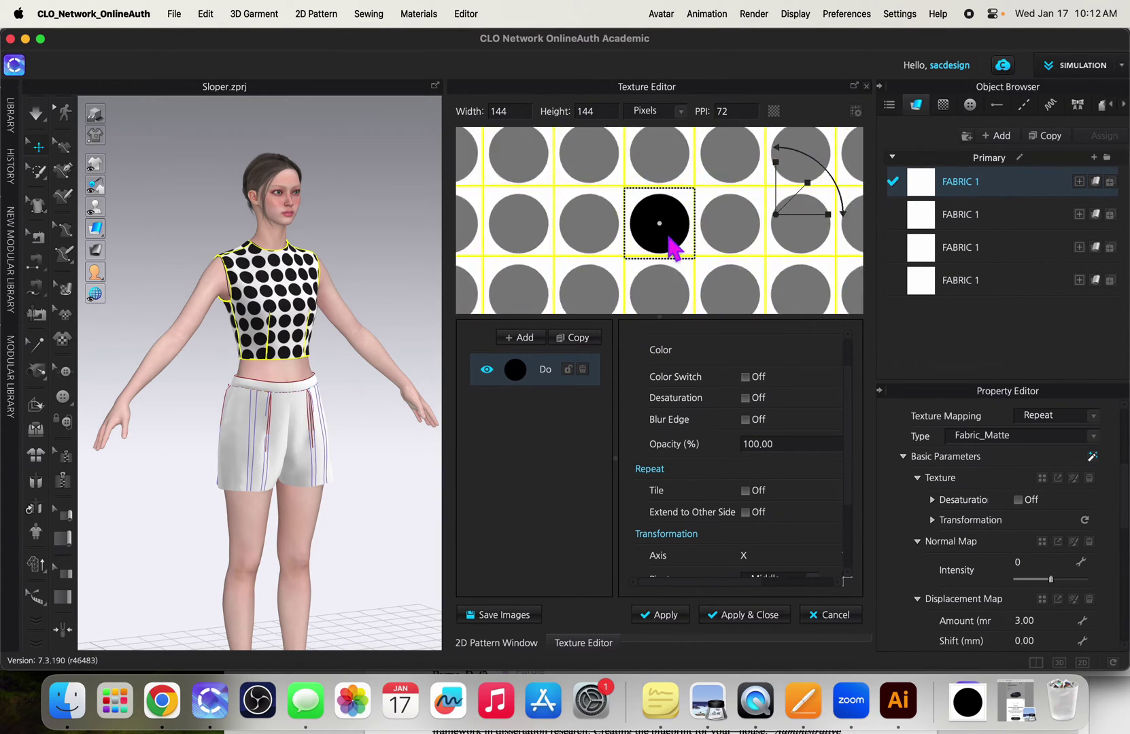
{"action": "scroll", "coordinate": [669, 238], "scroll_direction": "down", "scroll_amount": 5}
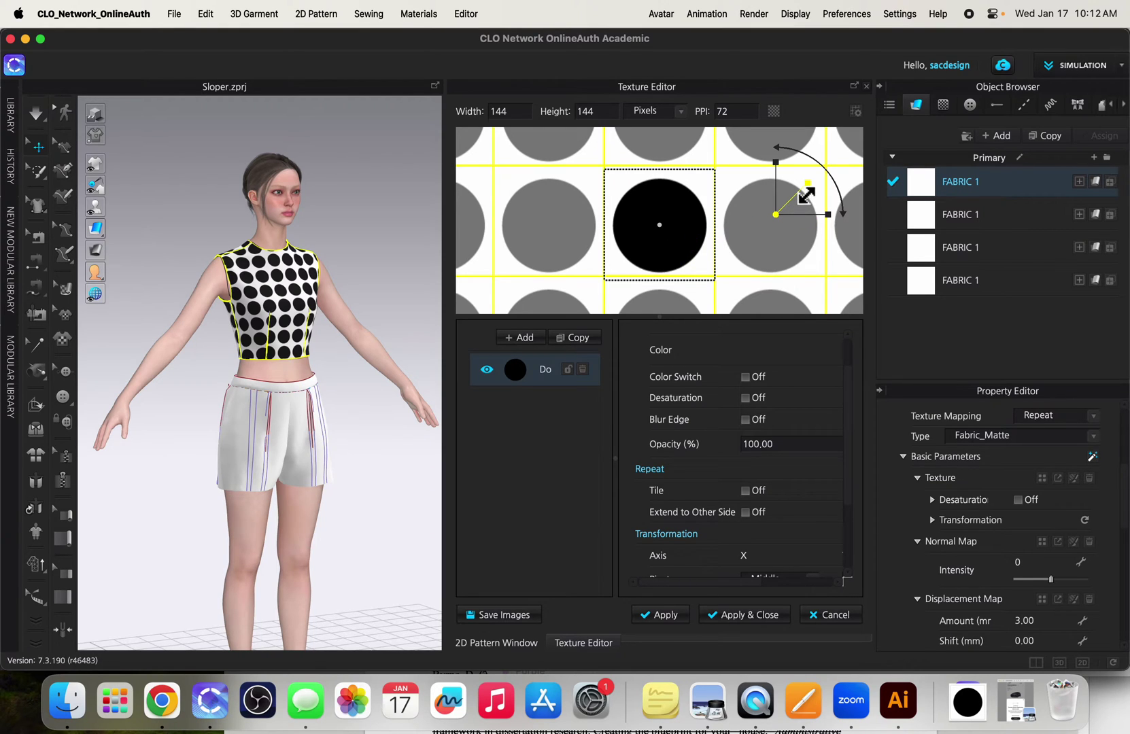
{"action": "mouse_move", "coordinate": [804, 185]}
{"action": "left_mouse_down"}
{"action": "mouse_move", "coordinate": [803, 201]}
{"action": "mouse_move", "coordinate": [798, 180]}
{"action": "left_mouse_up"}
{"action": "left_click_drag", "start_coordinate": [666, 221], "coordinate": [653, 173]}
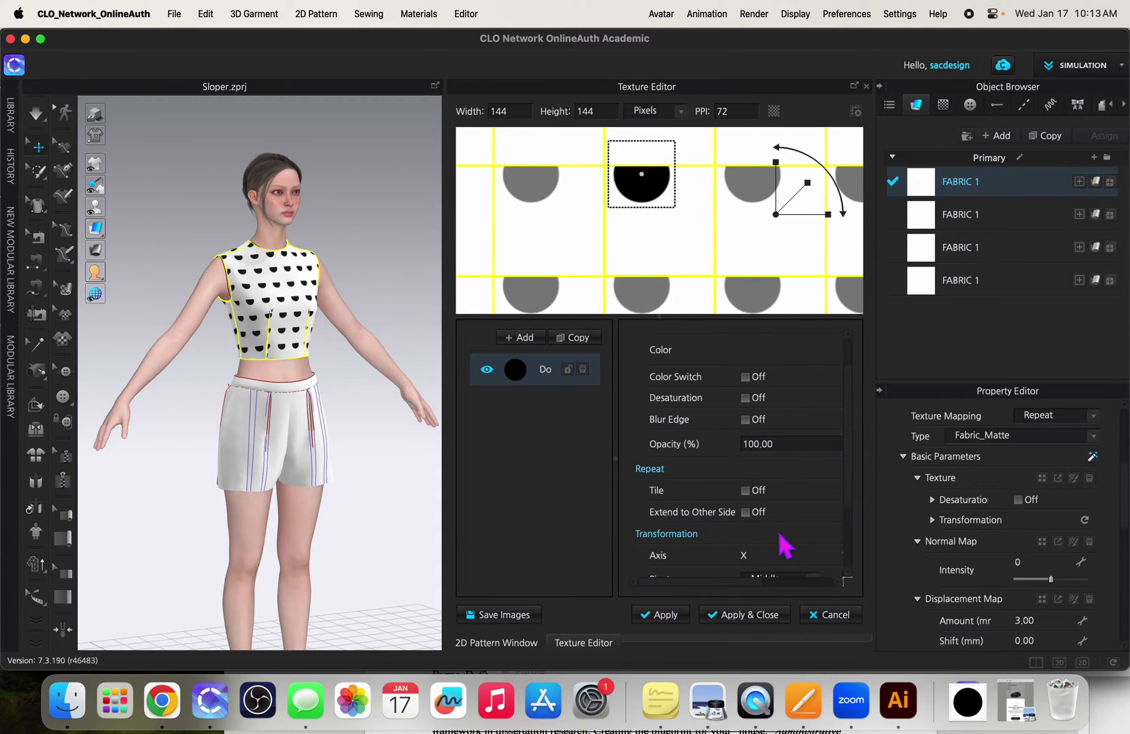
{"action": "left_click", "coordinate": [746, 512]}
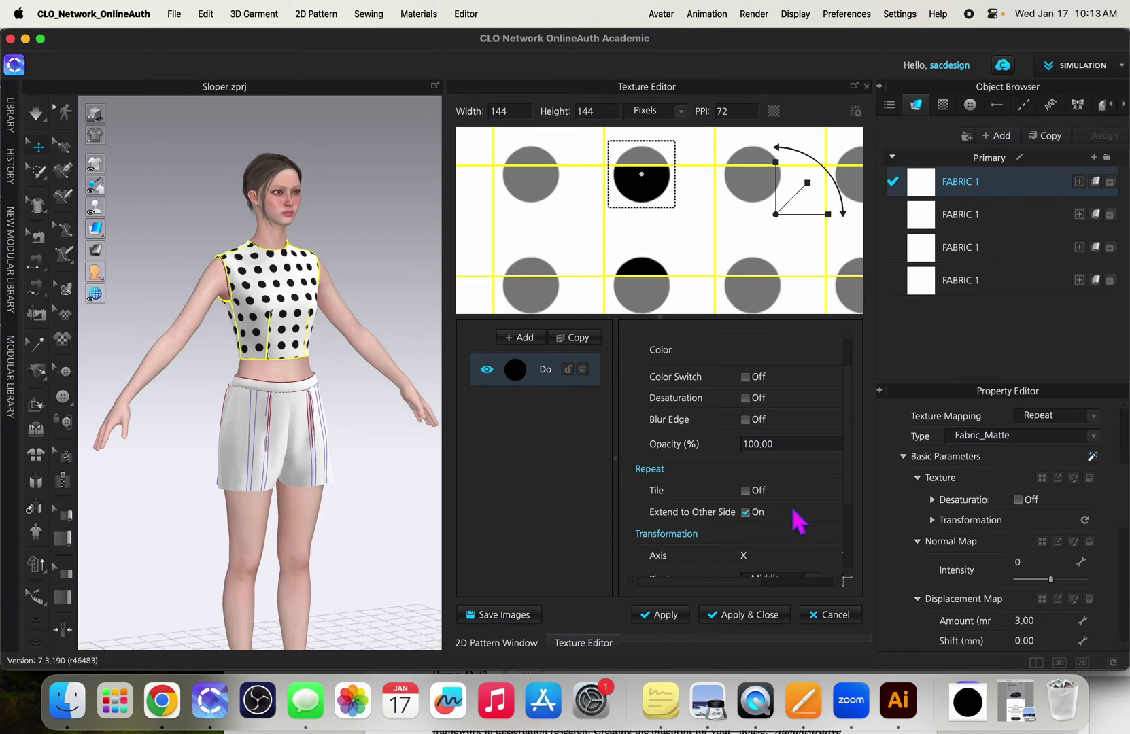
- Duplicate the dot, offset the two dots diagonally for a staggered polka-dot repeat, and apply the texture to the bodice fabric
{"action": "left_click_drag", "start_coordinate": [678, 195], "coordinate": [730, 288]}
{"action": "left_click", "coordinate": [575, 338]}
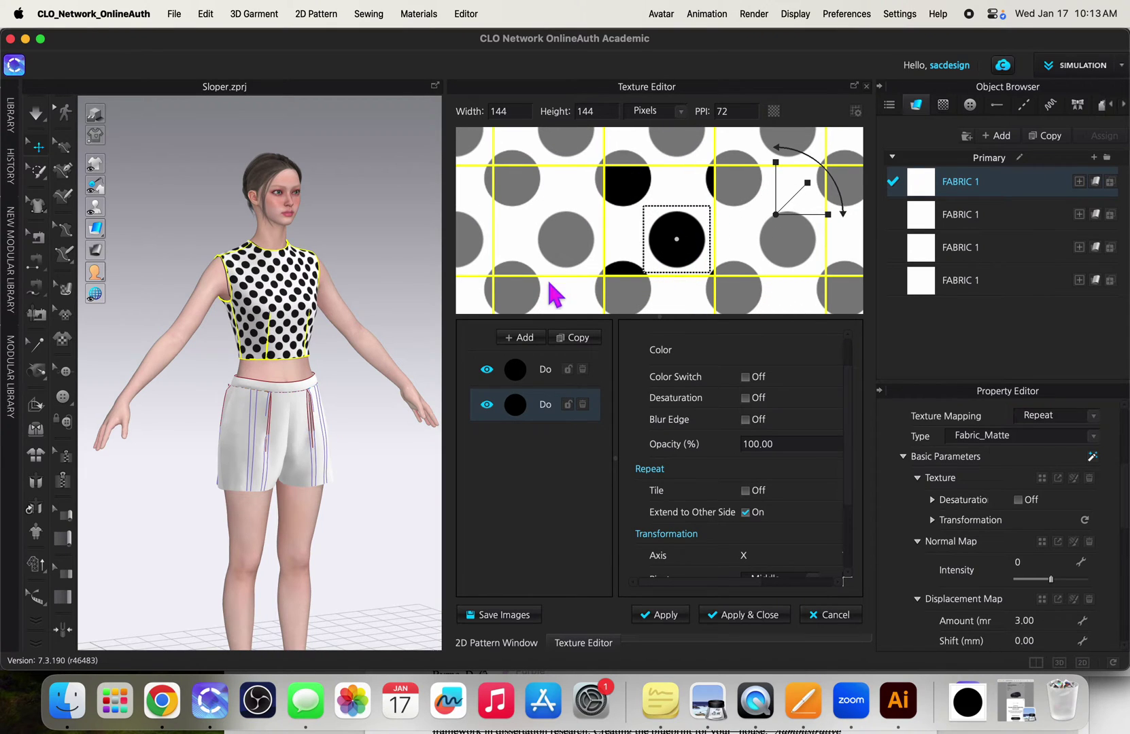
{"action": "scroll", "coordinate": [755, 469], "scroll_direction": "up", "scroll_amount": 2}
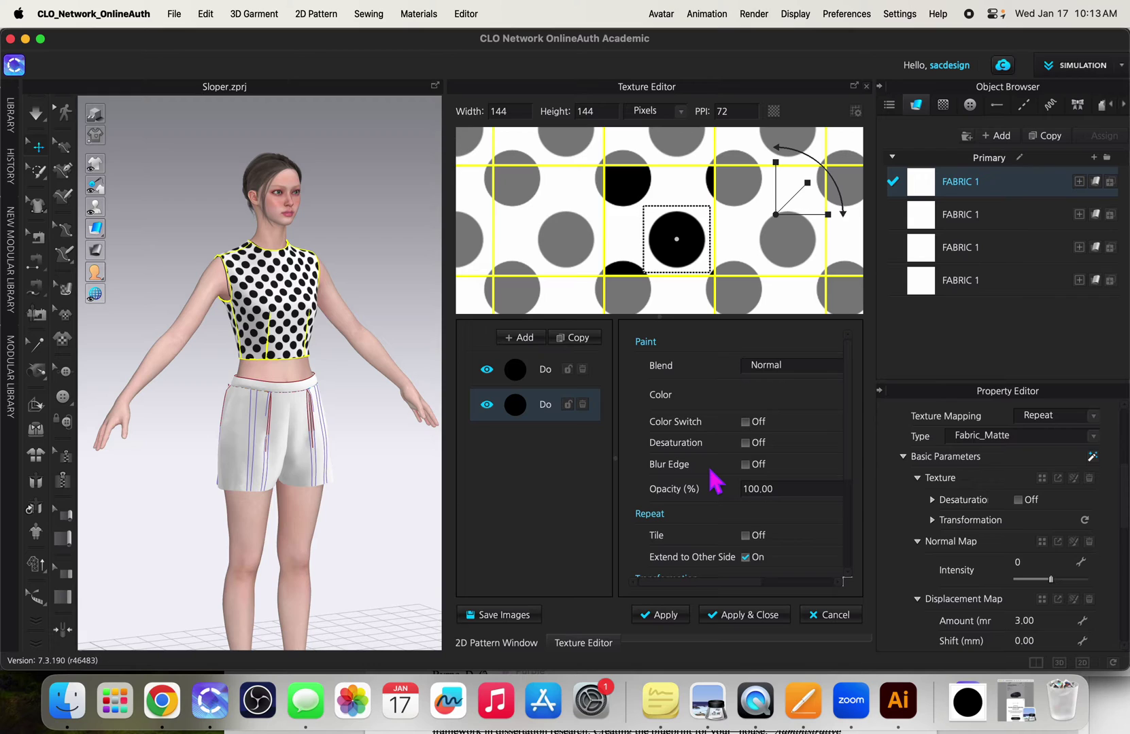
{"action": "left_click", "coordinate": [747, 616]}
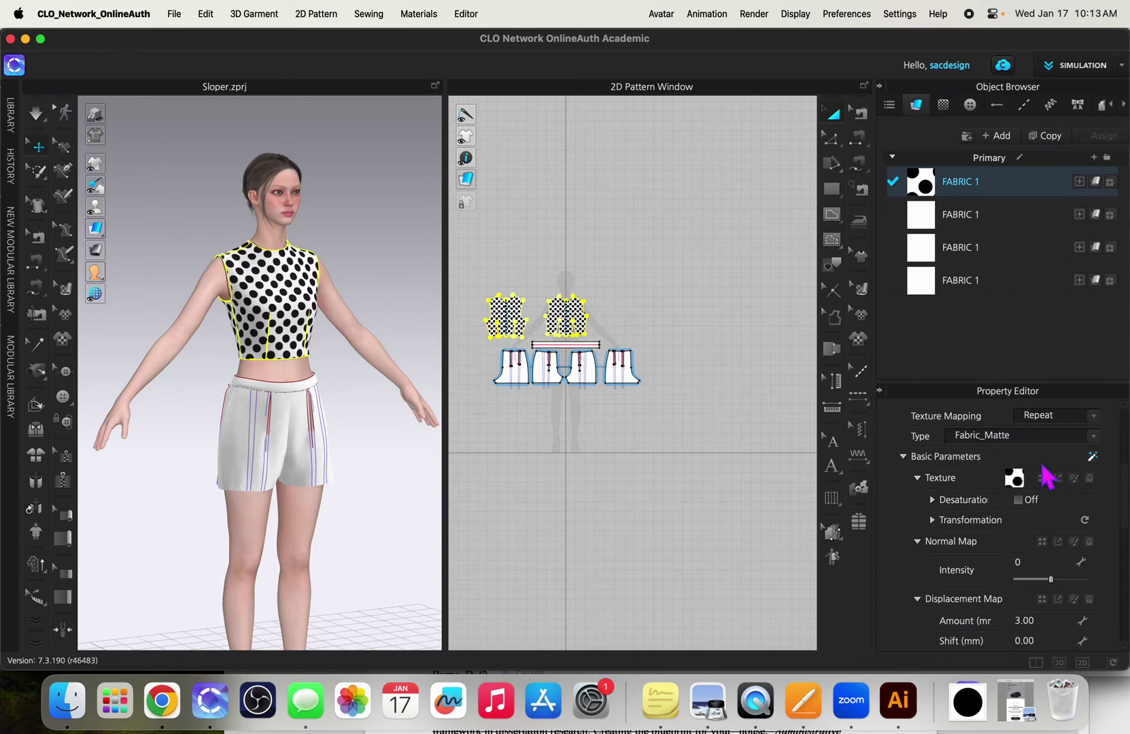
{"action": "left_click", "coordinate": [947, 183]}
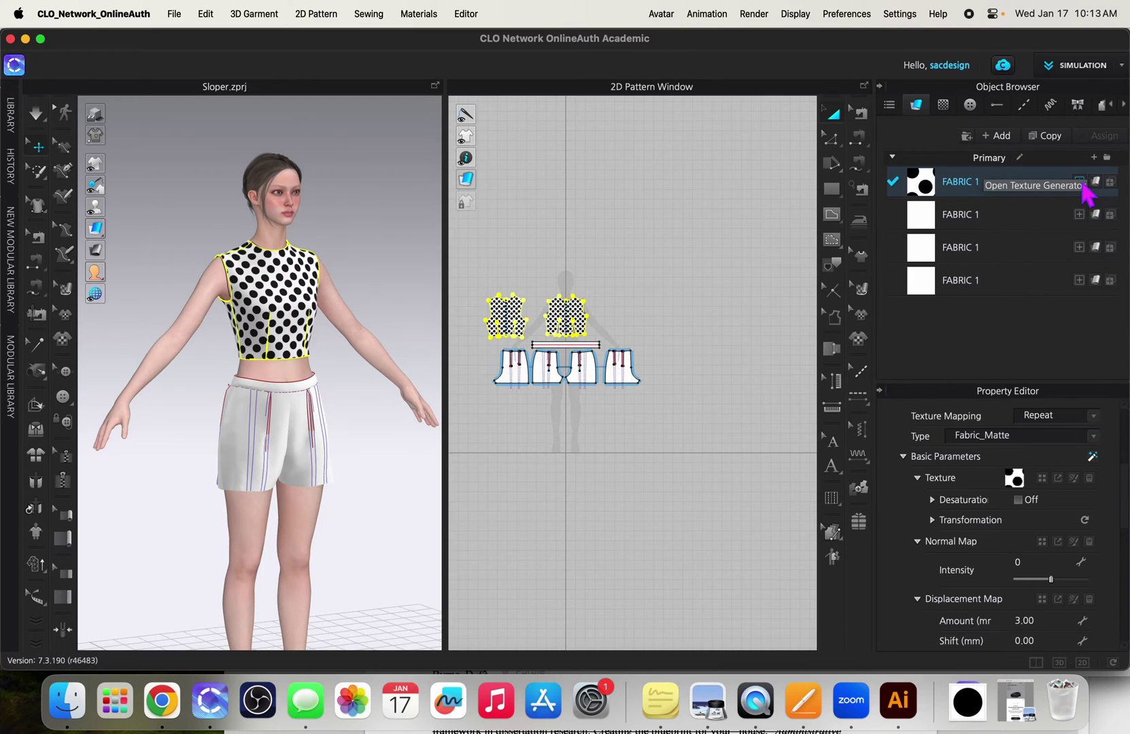
{"action": "left_click", "coordinate": [1079, 182]}
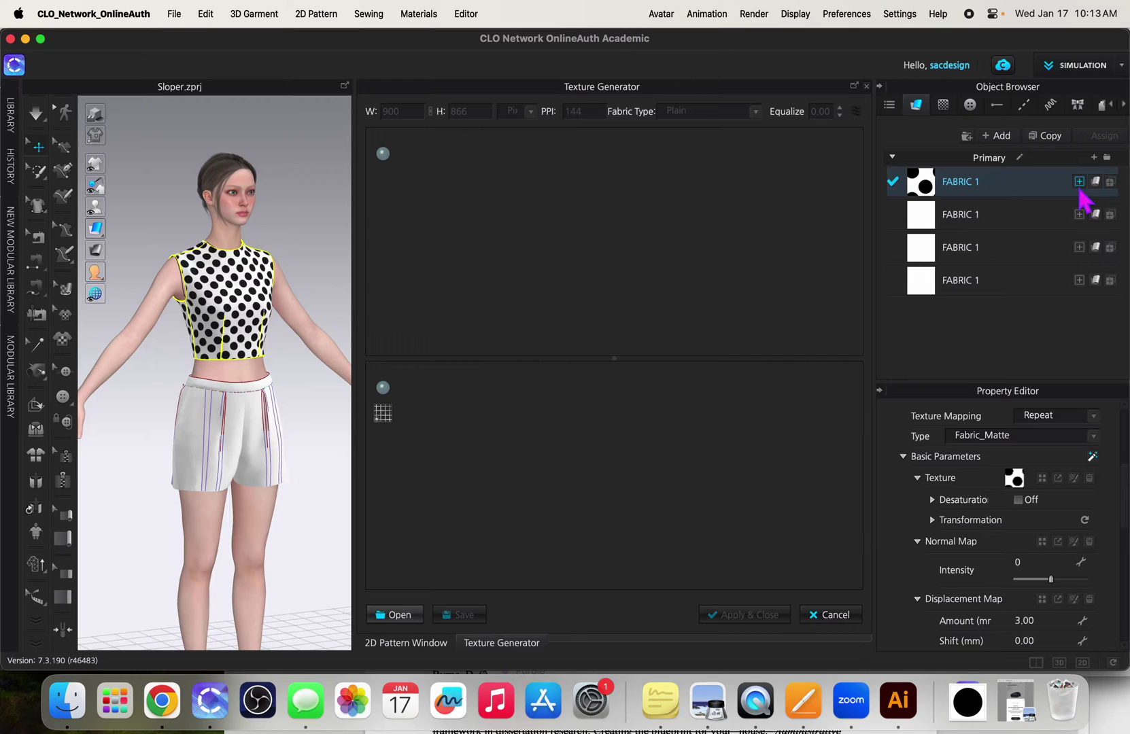
{"action": "left_click_drag", "start_coordinate": [1054, 184], "coordinate": [637, 255]}
{"action": "left_click_drag", "start_coordinate": [637, 255], "coordinate": [399, 357]}
{"action": "left_click", "coordinate": [393, 615]}
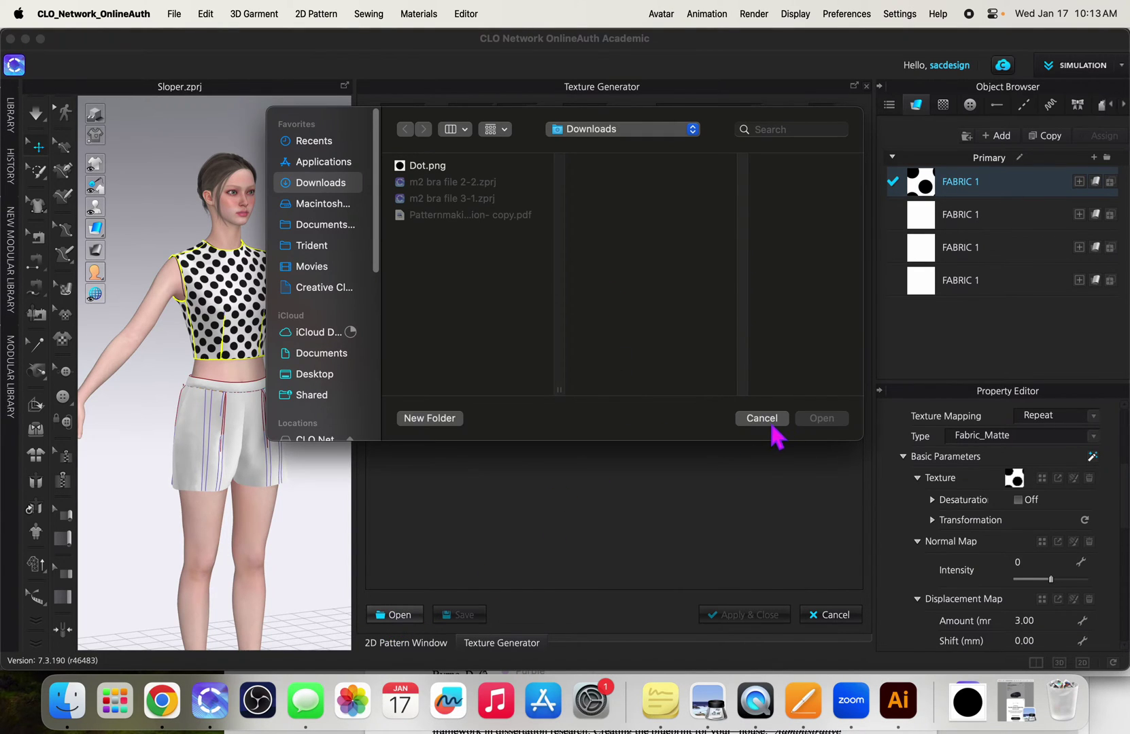
{"action": "left_click", "coordinate": [764, 418]}
- Select the second fabric, used on the front shorts, decline switching the Texture Generator to it and close the generator
{"action": "left_click", "coordinate": [960, 217]}
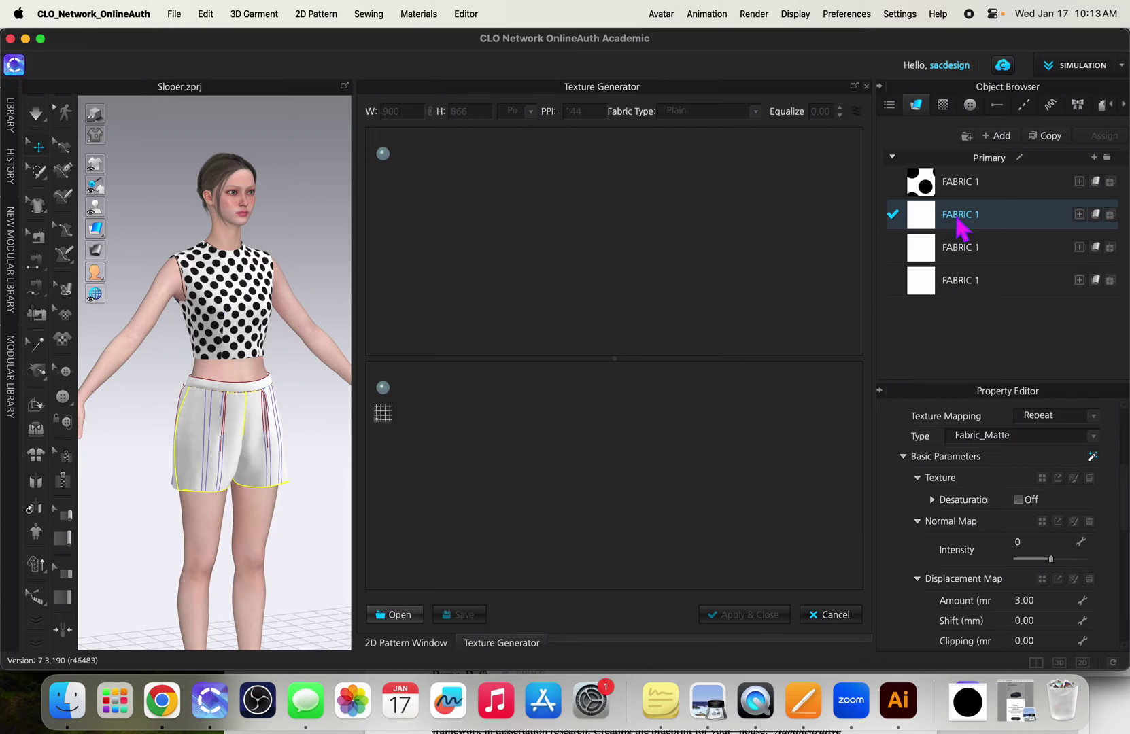
{"action": "left_click", "coordinate": [1082, 217]}
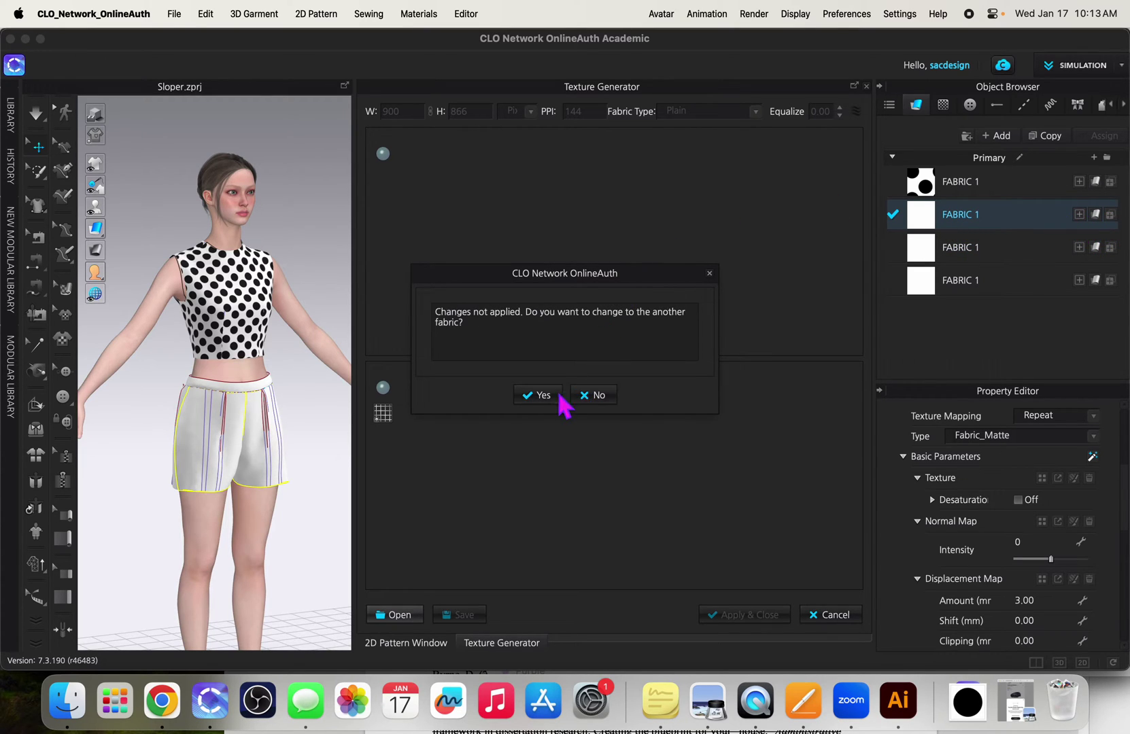
{"action": "left_click", "coordinate": [610, 398]}
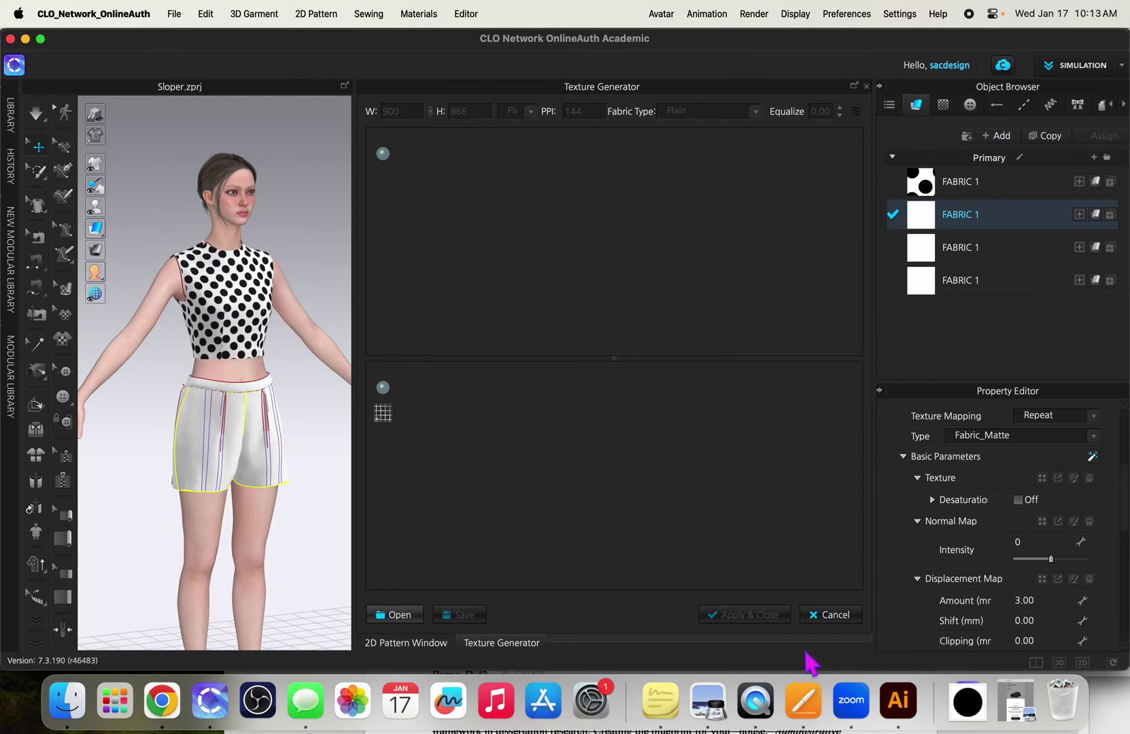
{"action": "left_click", "coordinate": [824, 617]}
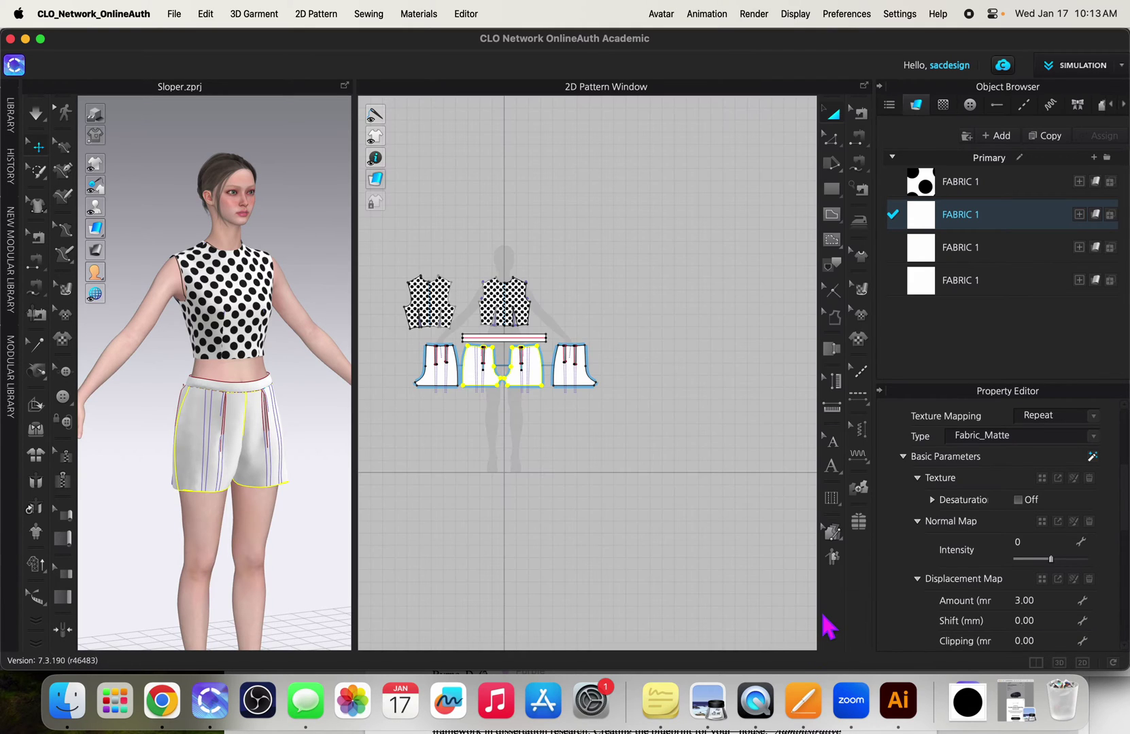
- In the second fabric's Texture Generator, load the Desktop image Screenshot 2024-01-17 at 9.33.39 AM and mark a repeat area of about 530 x 592 pixels
{"action": "left_click", "coordinate": [1088, 216]}
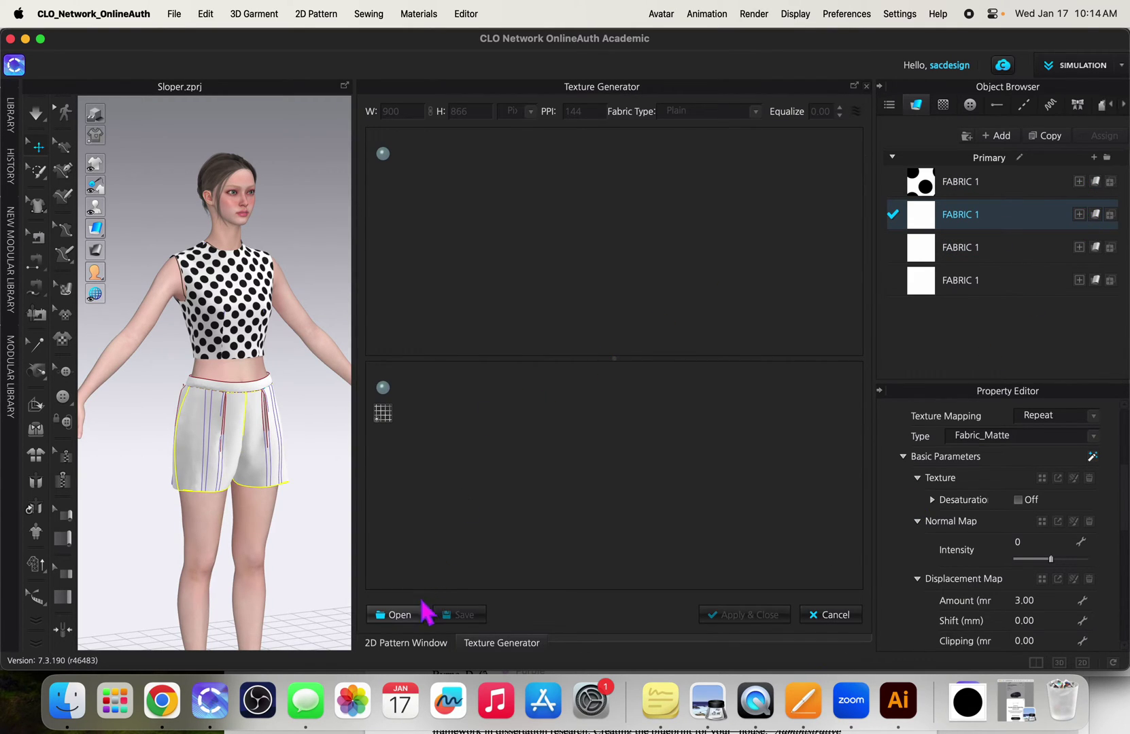
{"action": "left_click", "coordinate": [396, 616]}
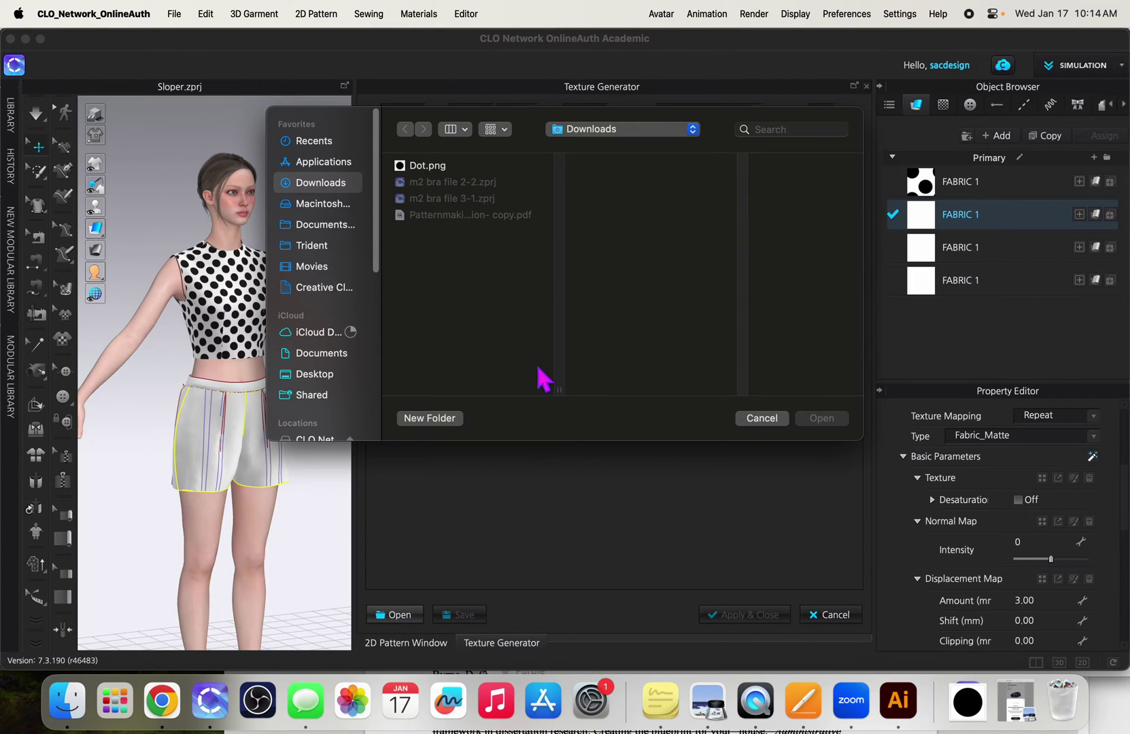
{"action": "left_click", "coordinate": [329, 374]}
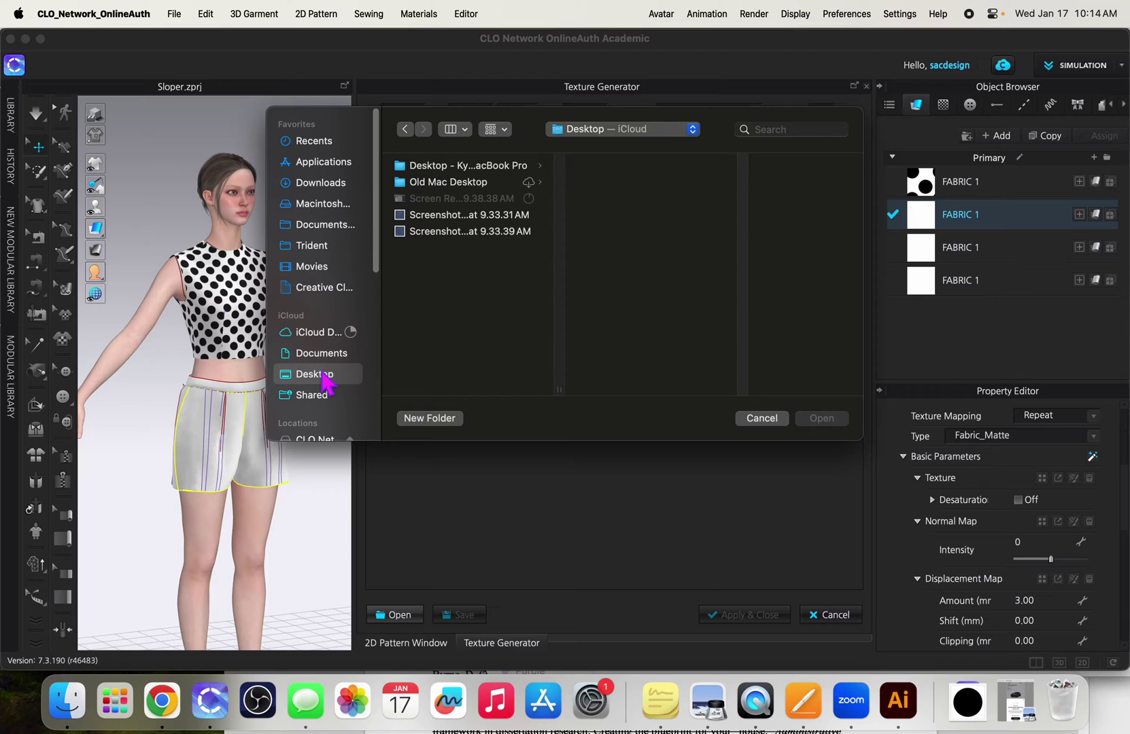
{"action": "left_click", "coordinate": [462, 221]}
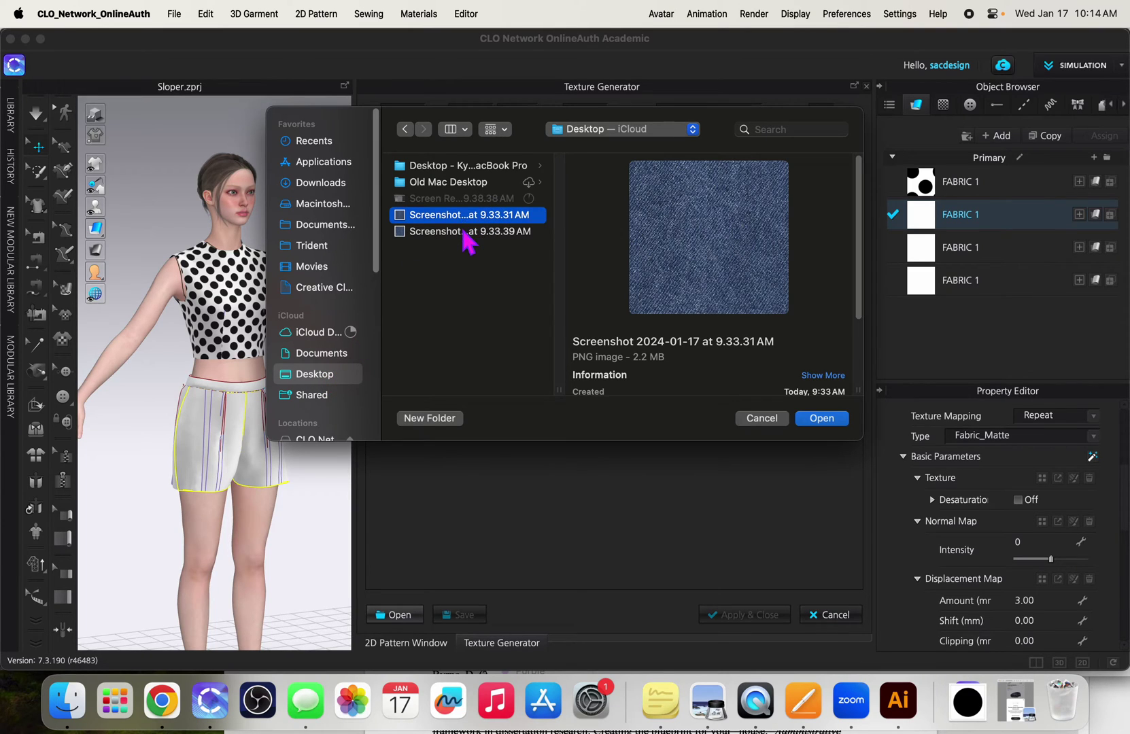
{"action": "left_click", "coordinate": [464, 231]}
{"action": "left_click", "coordinate": [454, 214]}
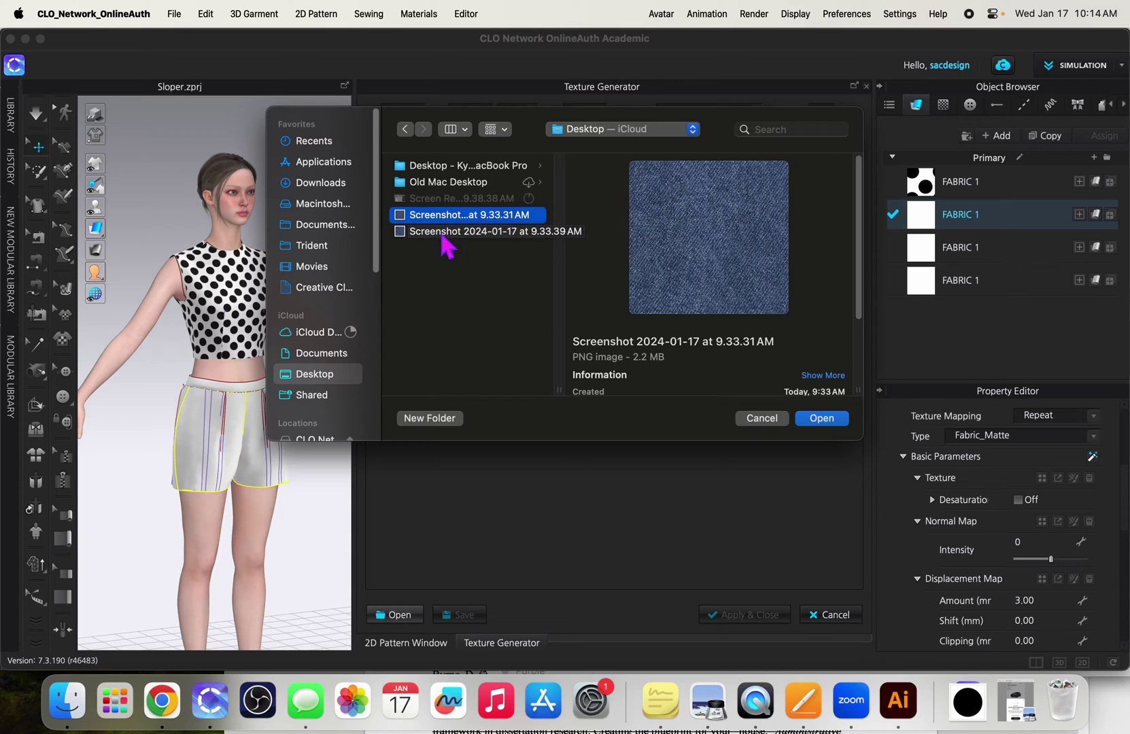
{"action": "left_click", "coordinate": [443, 234]}
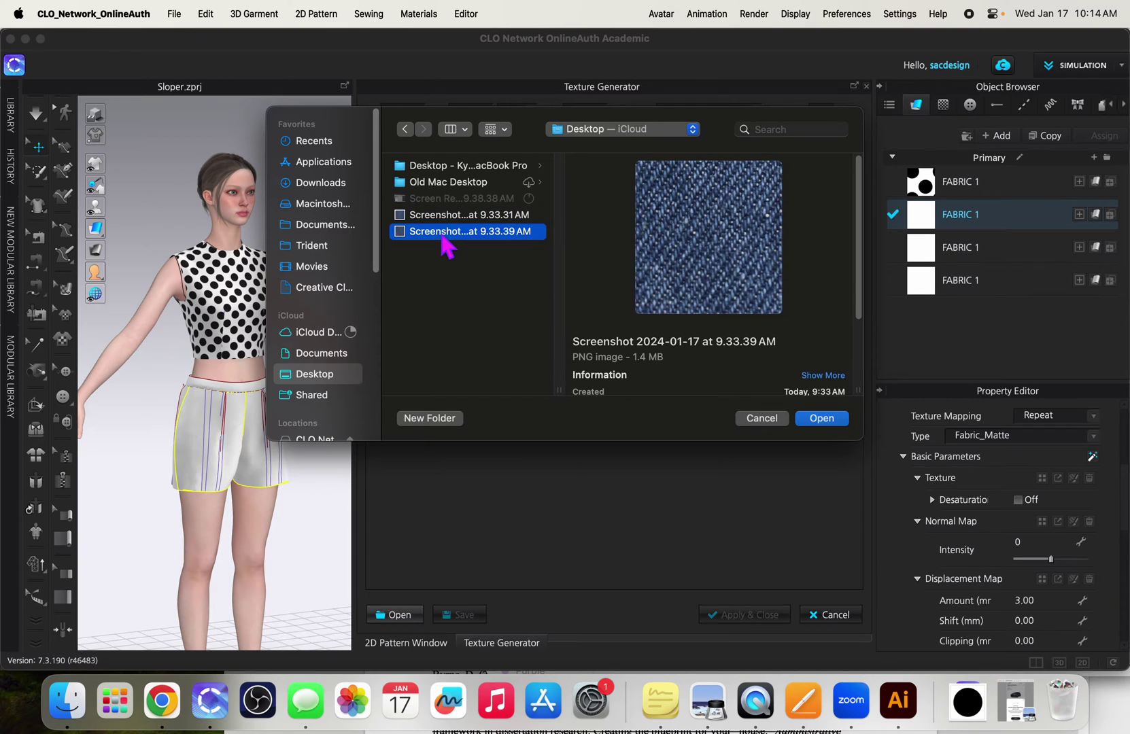
{"action": "left_click", "coordinate": [821, 420]}
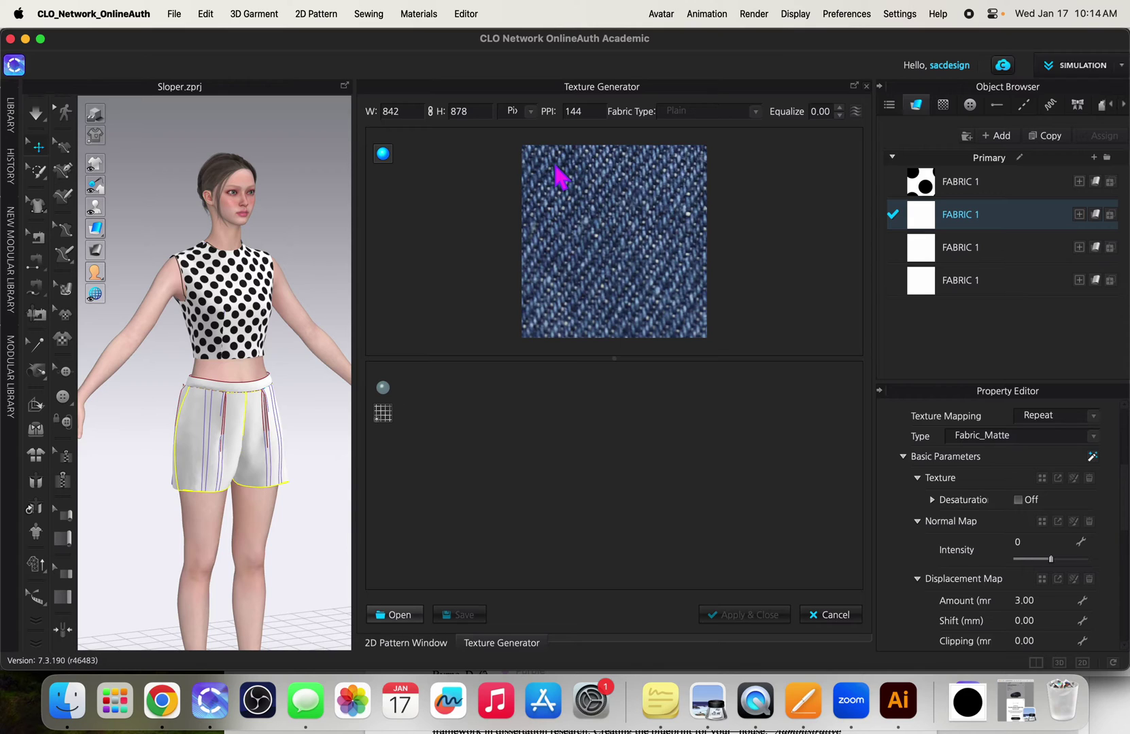
{"action": "left_click_drag", "start_coordinate": [555, 167], "coordinate": [656, 305]}
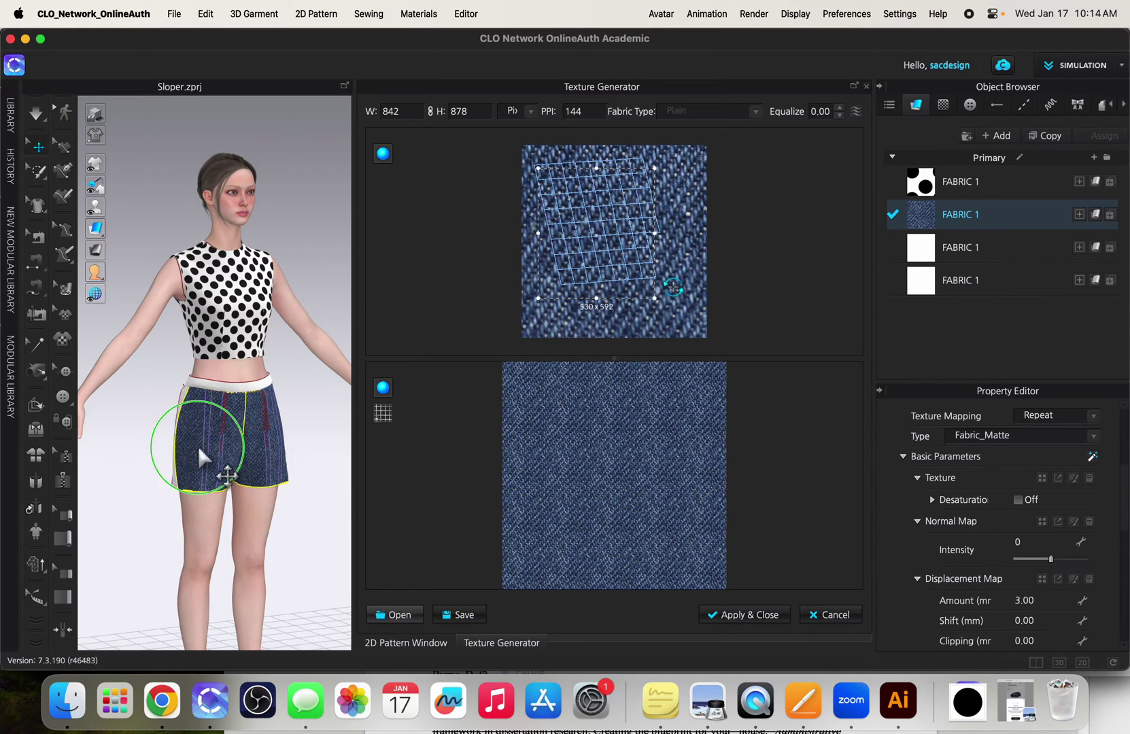
- Examine the scale and repeat of the denim texture on the shorts in the 3D view, close up and from afar
{"action": "right_click_drag", "start_coordinate": [197, 444], "coordinate": [214, 467]}
{"action": "scroll", "coordinate": [250, 443], "scroll_direction": "up", "scroll_amount": 3}
{"action": "scroll", "coordinate": [245, 469], "scroll_direction": "up", "scroll_amount": 3}
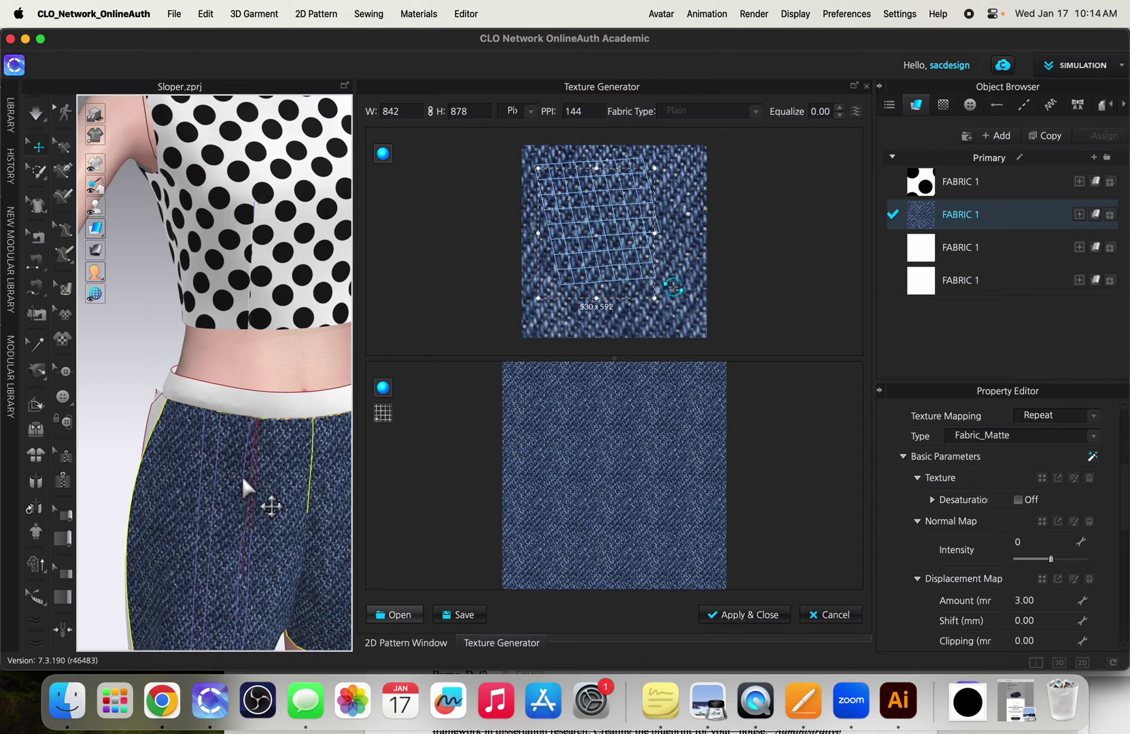
{"action": "scroll", "coordinate": [240, 478], "scroll_direction": "down", "scroll_amount": 2}
{"action": "scroll", "coordinate": [246, 502], "scroll_direction": "up", "scroll_amount": 1}
{"action": "scroll", "coordinate": [246, 501], "scroll_direction": "down", "scroll_amount": 1}
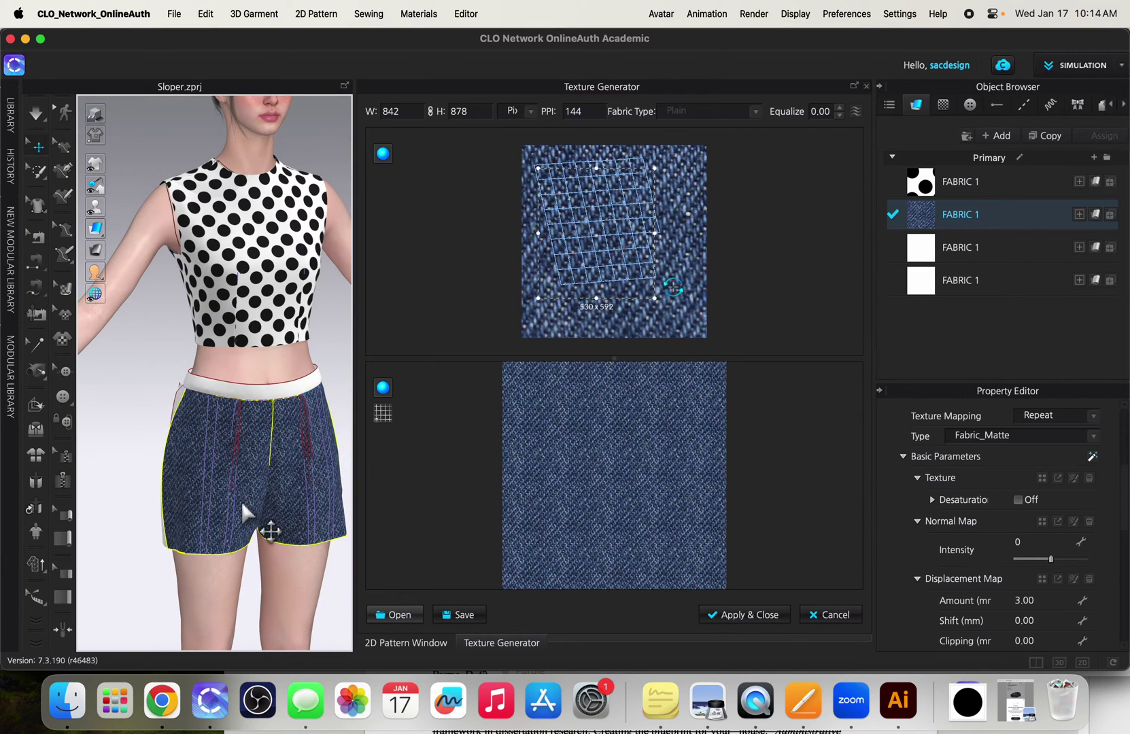
{"action": "scroll", "coordinate": [190, 544], "scroll_direction": "down", "scroll_amount": 2}
{"action": "scroll", "coordinate": [193, 511], "scroll_direction": "up", "scroll_amount": 2}
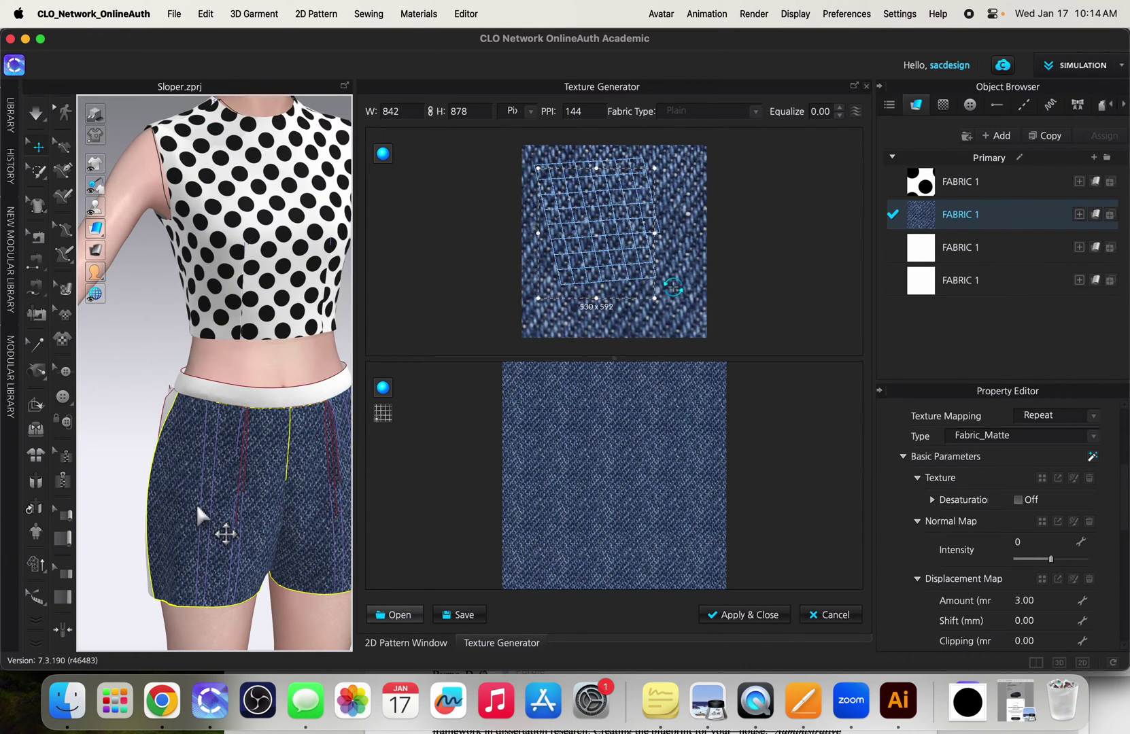
{"action": "scroll", "coordinate": [198, 518], "scroll_direction": "down", "scroll_amount": 3}
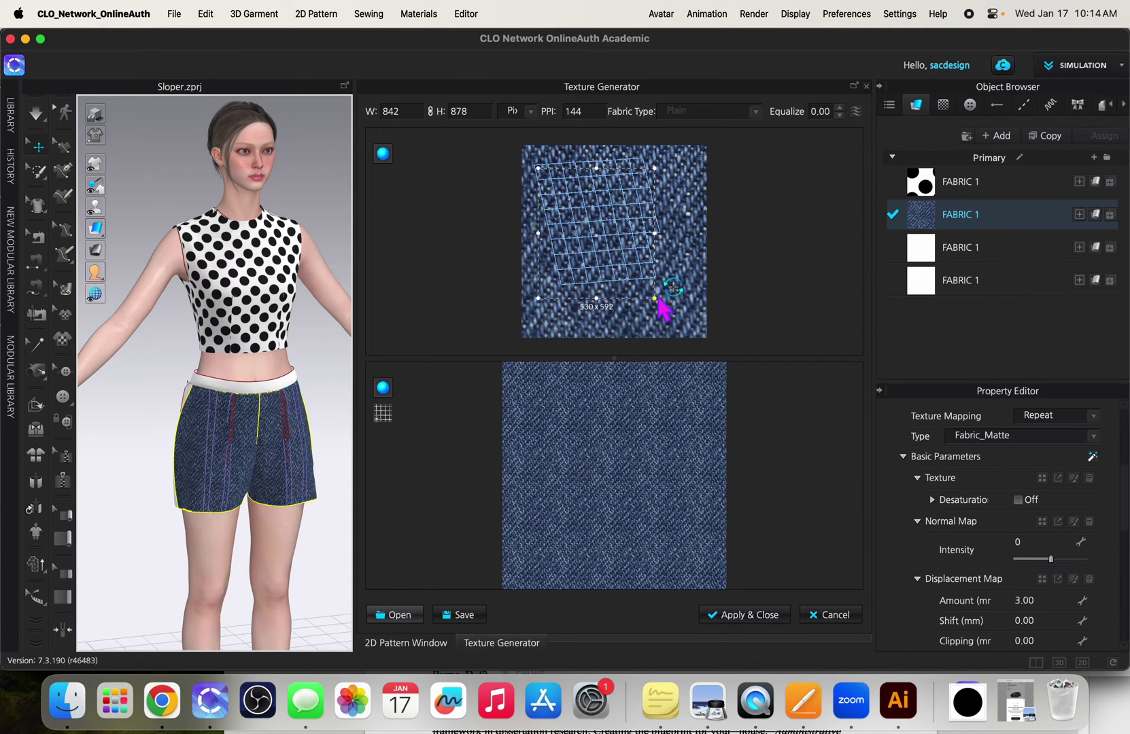
- Enlarge the denim image's repeat area to about 699 x 718 pixels and apply the texture to the front shorts fabric
{"action": "left_click_drag", "start_coordinate": [655, 299], "coordinate": [691, 326]}
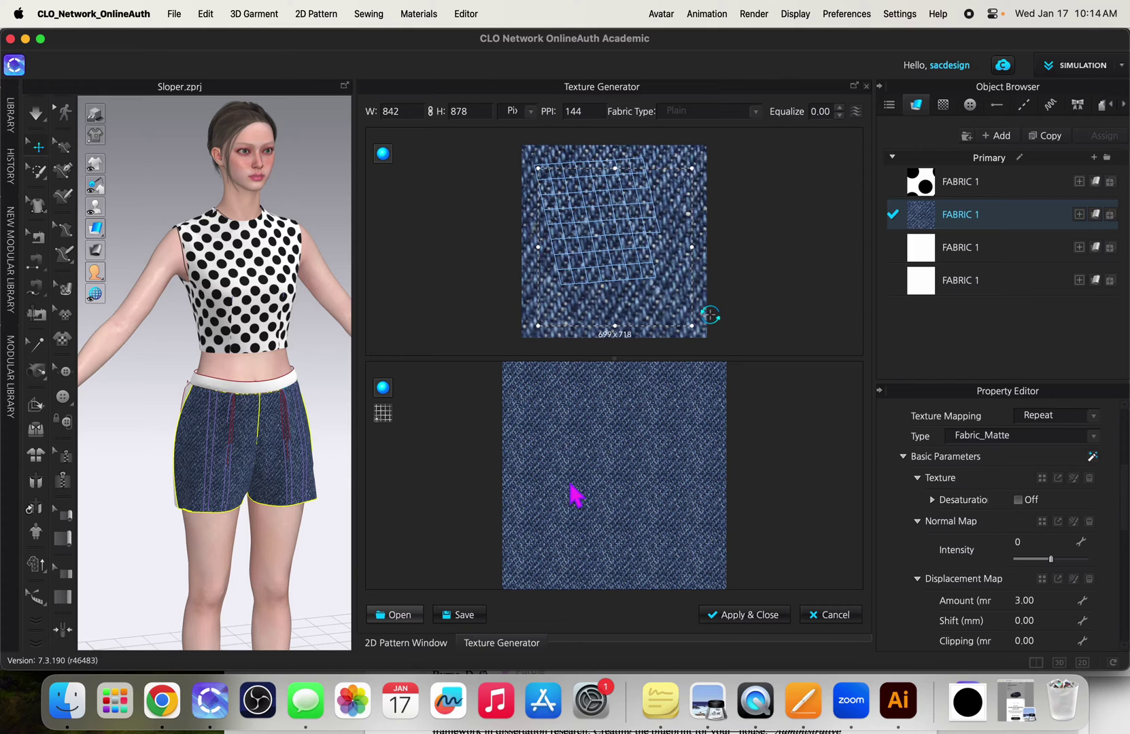
{"action": "left_click", "coordinate": [757, 614]}
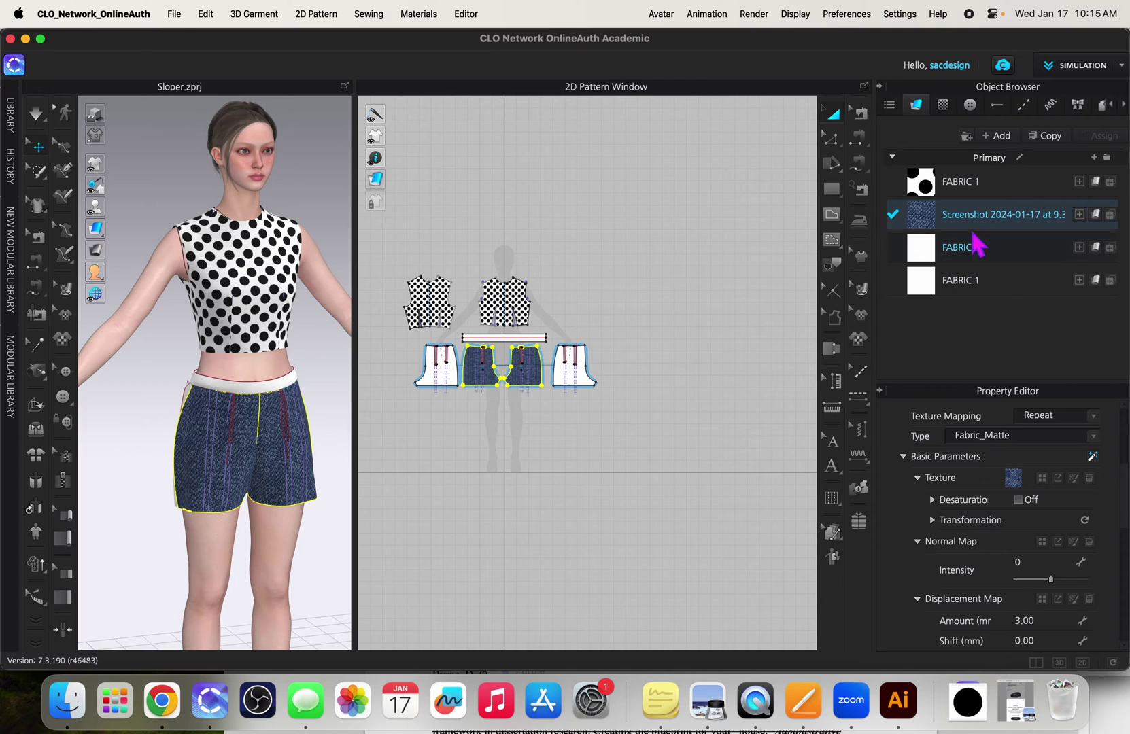
- Open the AI Texture Generator for the polka-dot bodice fabric and apply the lemons blue sky texture with whole lemons and leaves
{"action": "left_click", "coordinate": [955, 259]}
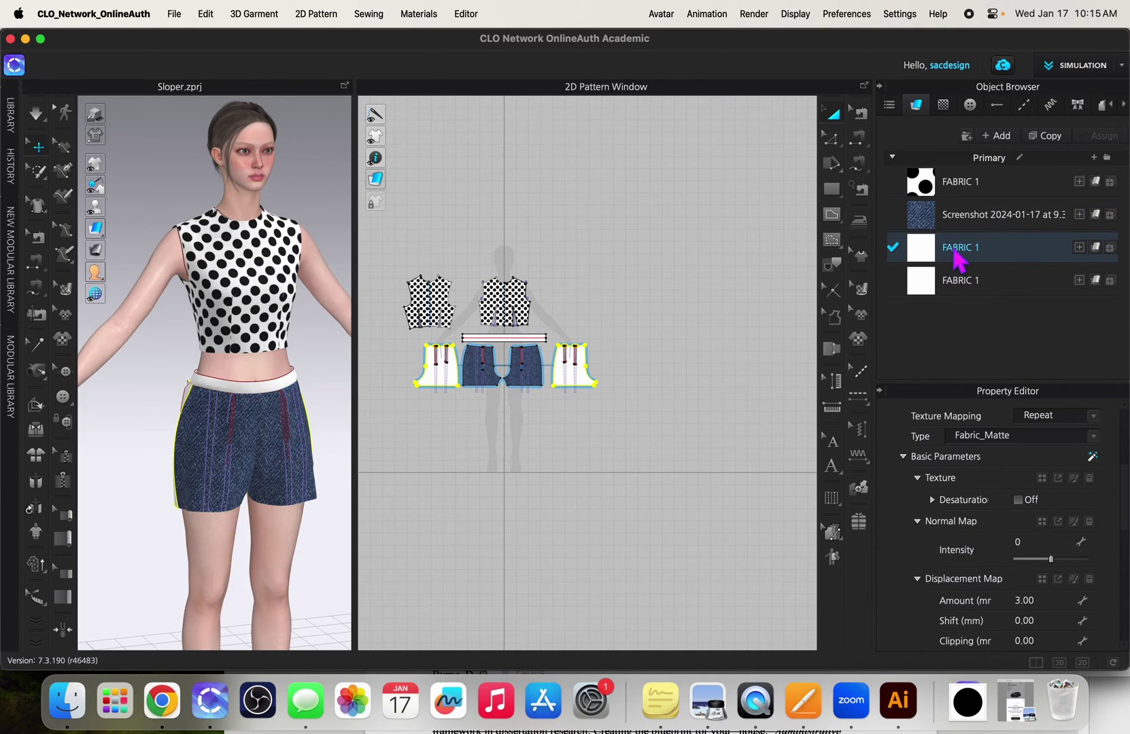
{"action": "left_click", "coordinate": [964, 182]}
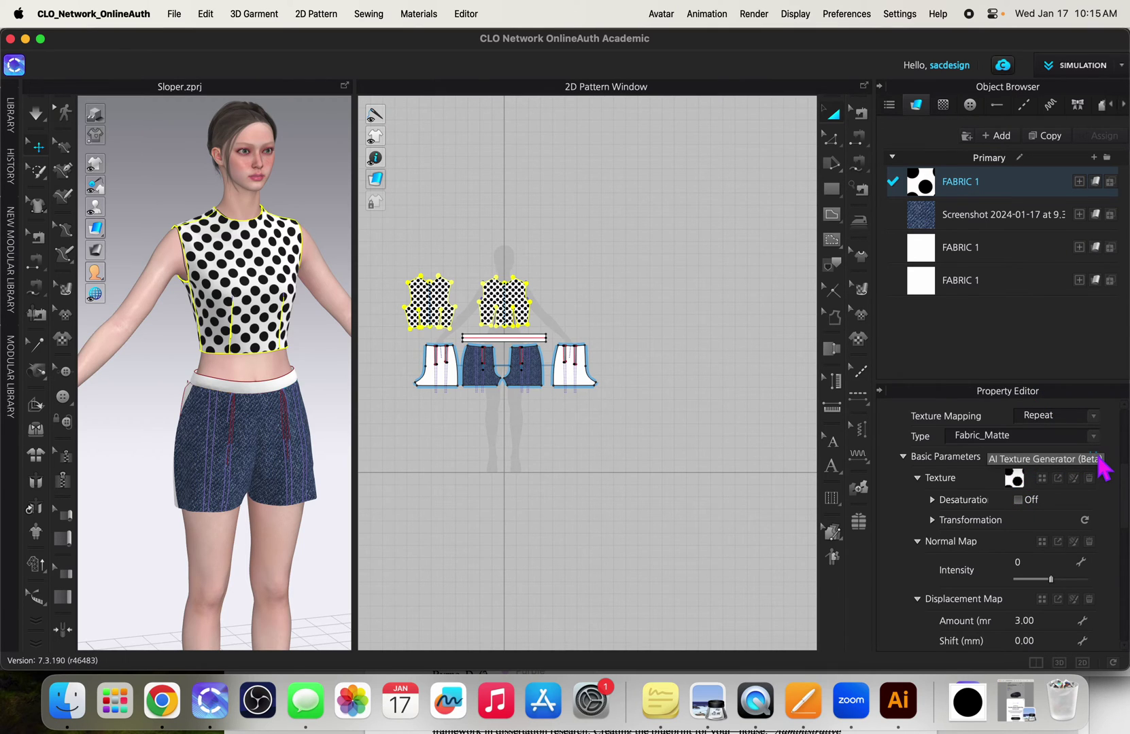
{"action": "left_click", "coordinate": [1094, 457]}
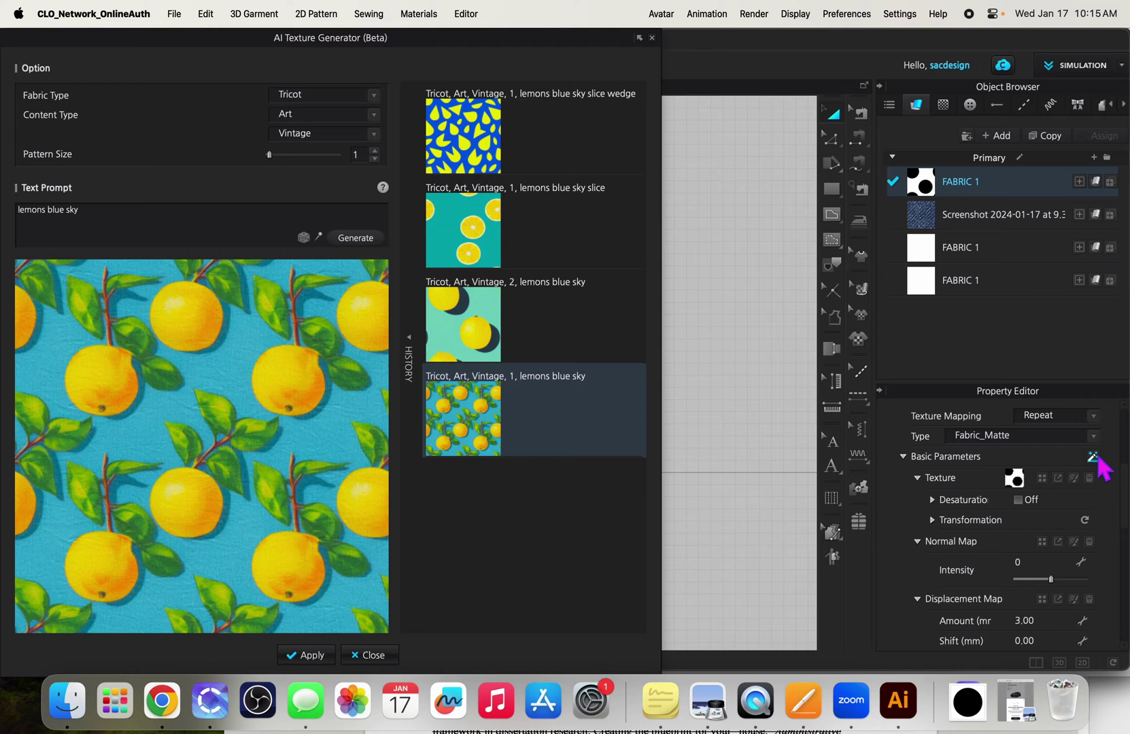
{"action": "left_click_drag", "start_coordinate": [495, 38], "coordinate": [863, 56]}
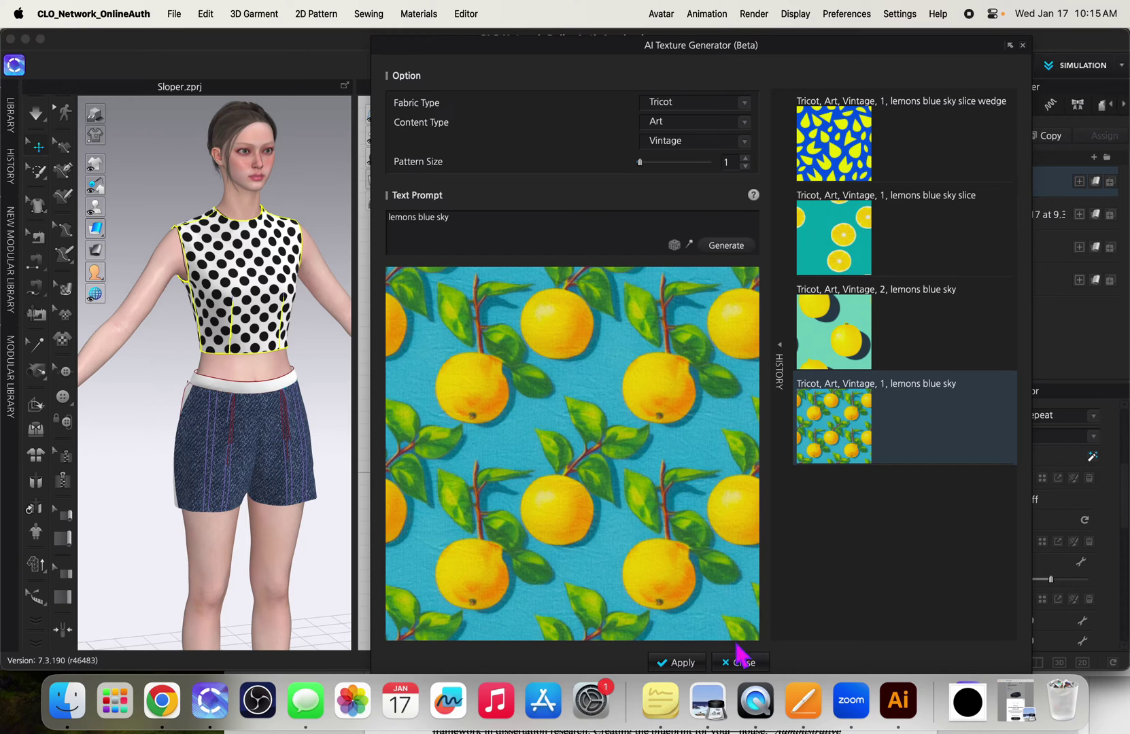
{"action": "left_click", "coordinate": [683, 663]}
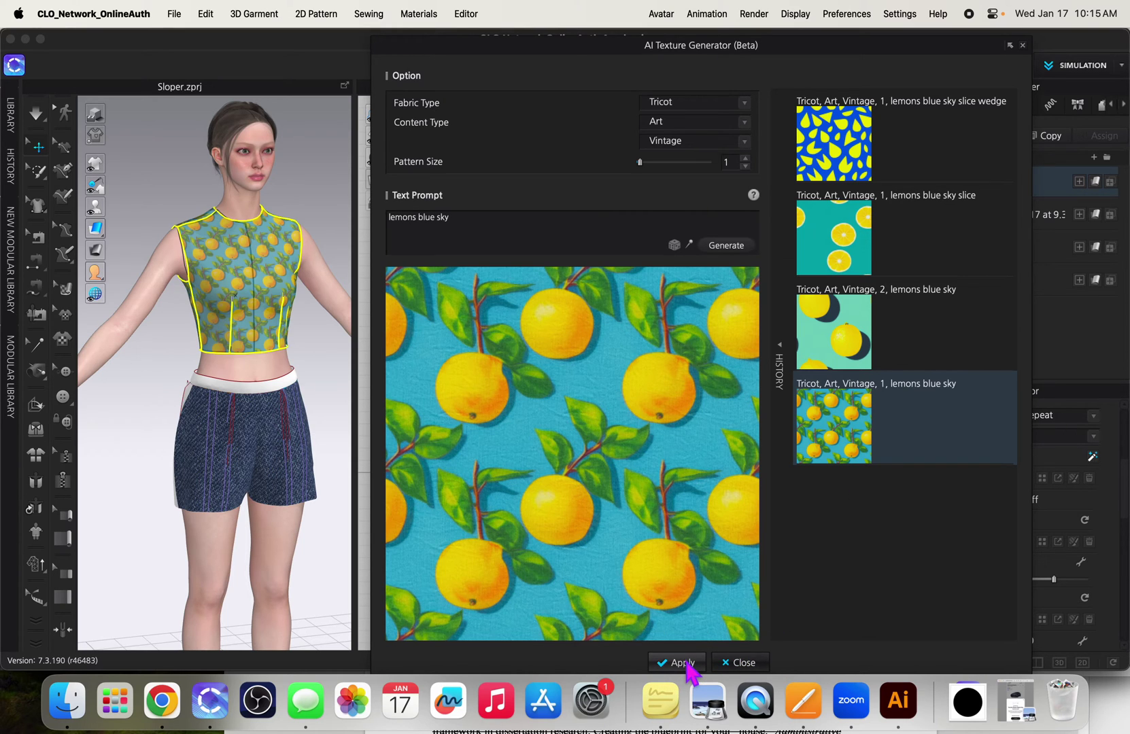
{"action": "right_click_drag", "start_coordinate": [252, 357], "coordinate": [200, 371]}
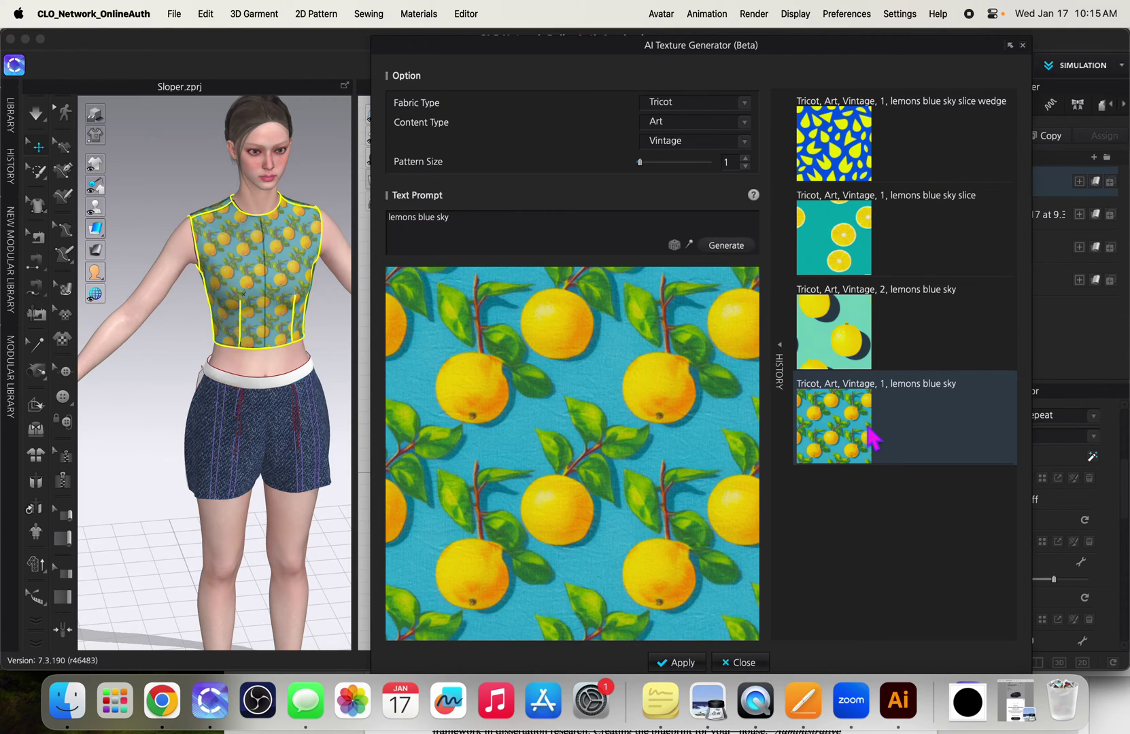
- Set the AI texture's fabric type to Canvas
{"action": "left_click", "coordinate": [669, 115]}
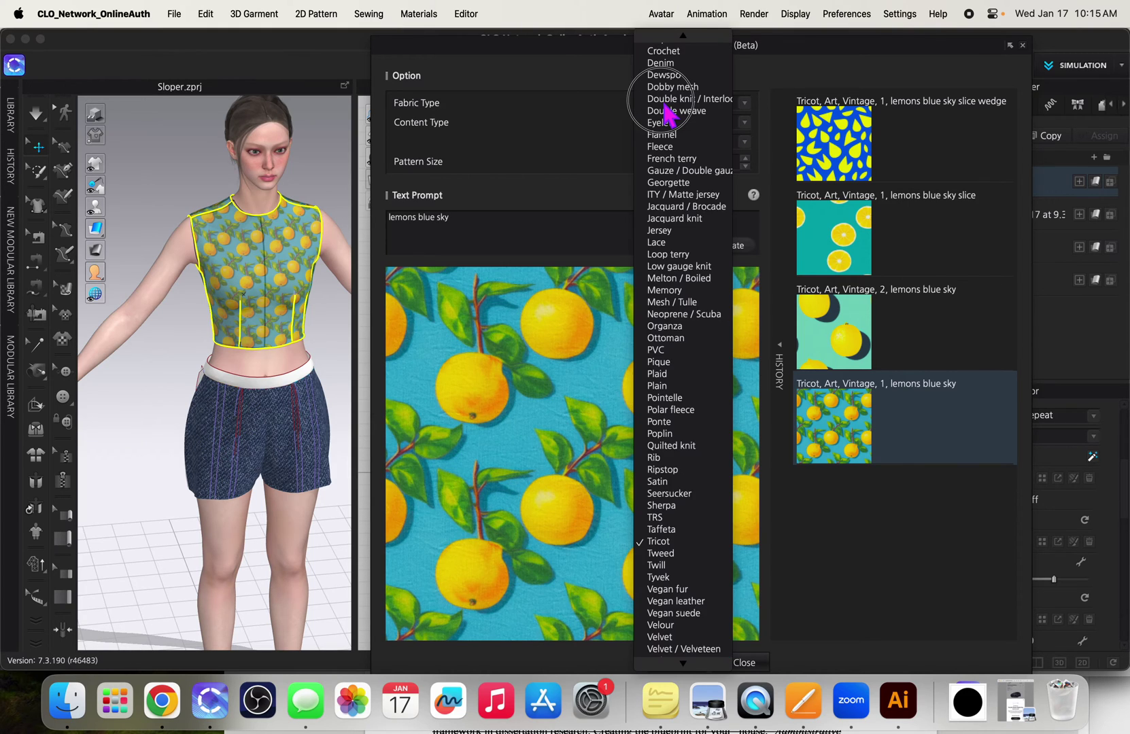
{"action": "left_click", "coordinate": [668, 114]}
{"action": "left_click", "coordinate": [665, 106]}
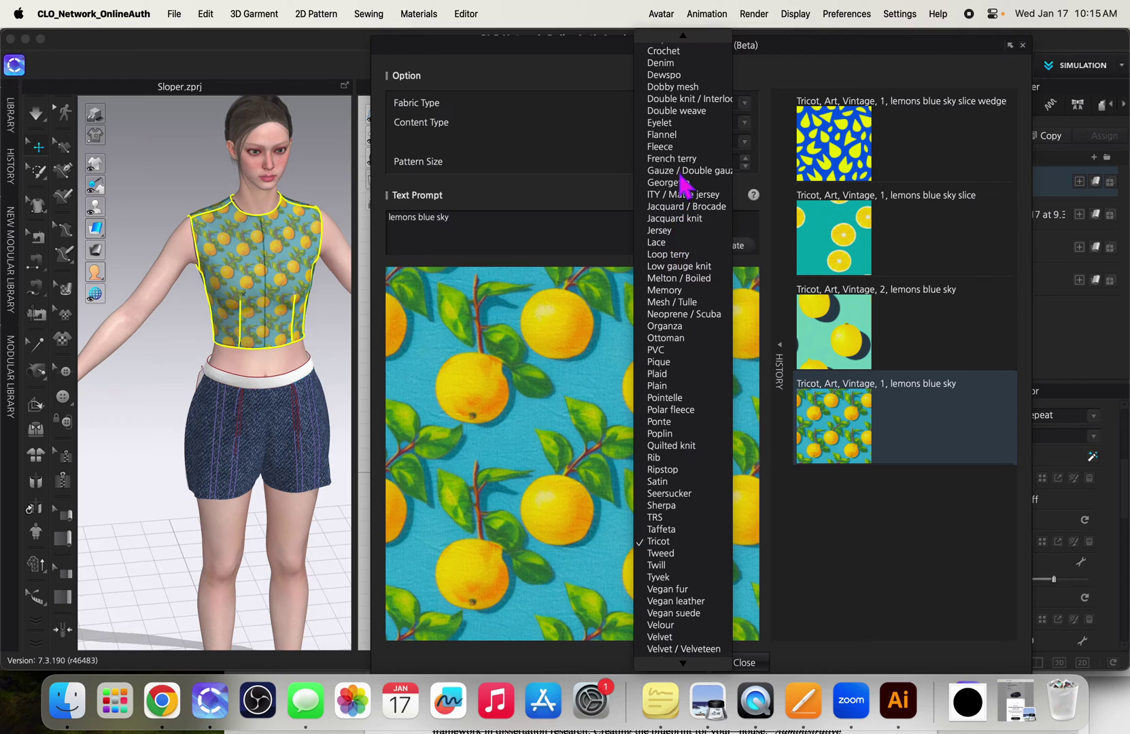
{"action": "scroll", "coordinate": [684, 147], "scroll_direction": "up", "scroll_amount": 5}
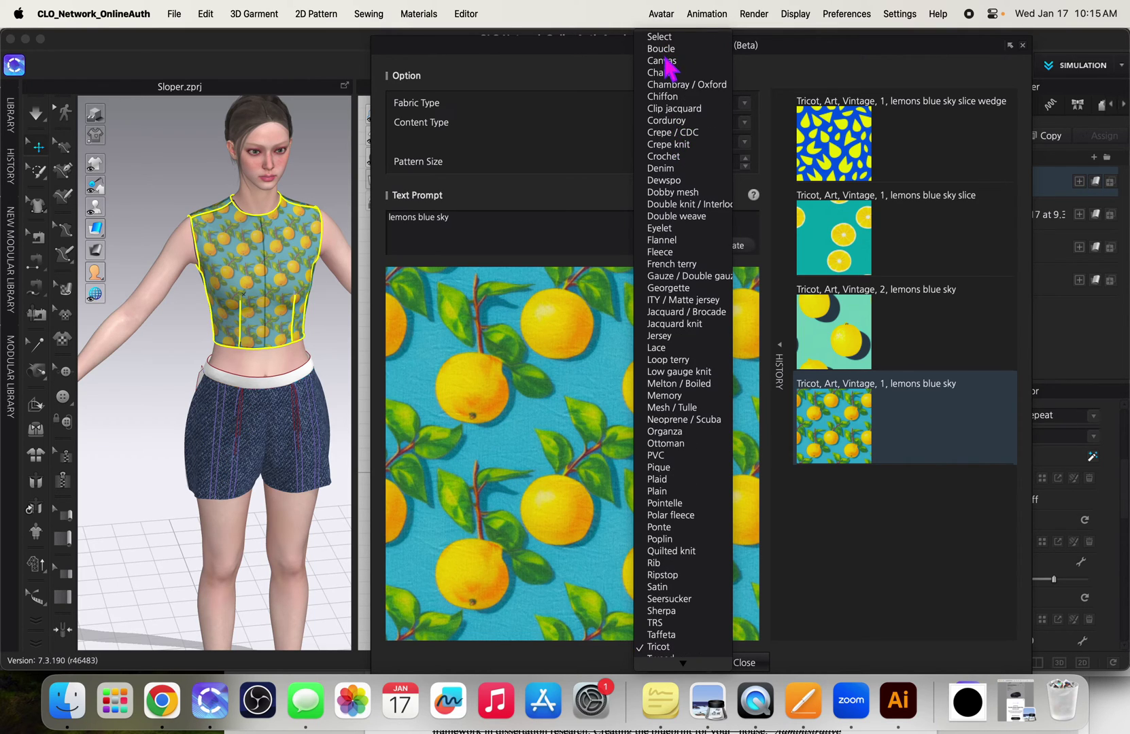
{"action": "left_click", "coordinate": [665, 62]}
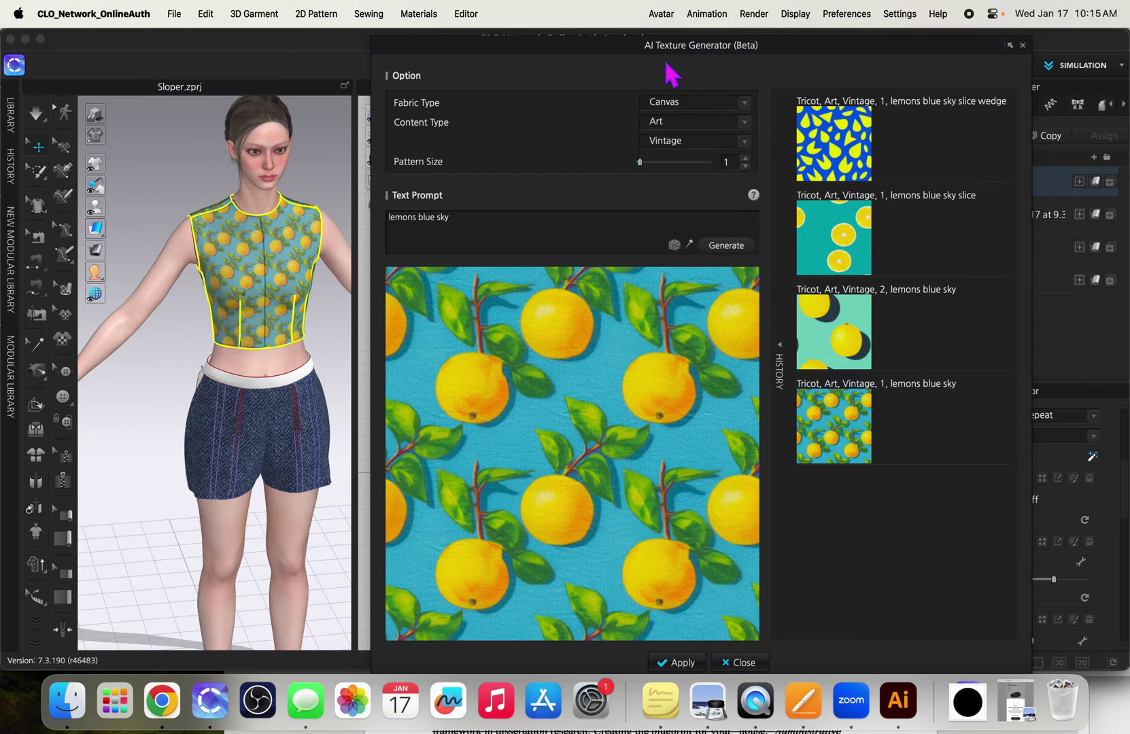
- Switch the content type to Print and review its styles, then return to Art and review its styles
{"action": "left_click", "coordinate": [676, 122]}
{"action": "left_click", "coordinate": [679, 126]}
{"action": "left_click", "coordinate": [680, 144]}
{"action": "left_click", "coordinate": [680, 136]}
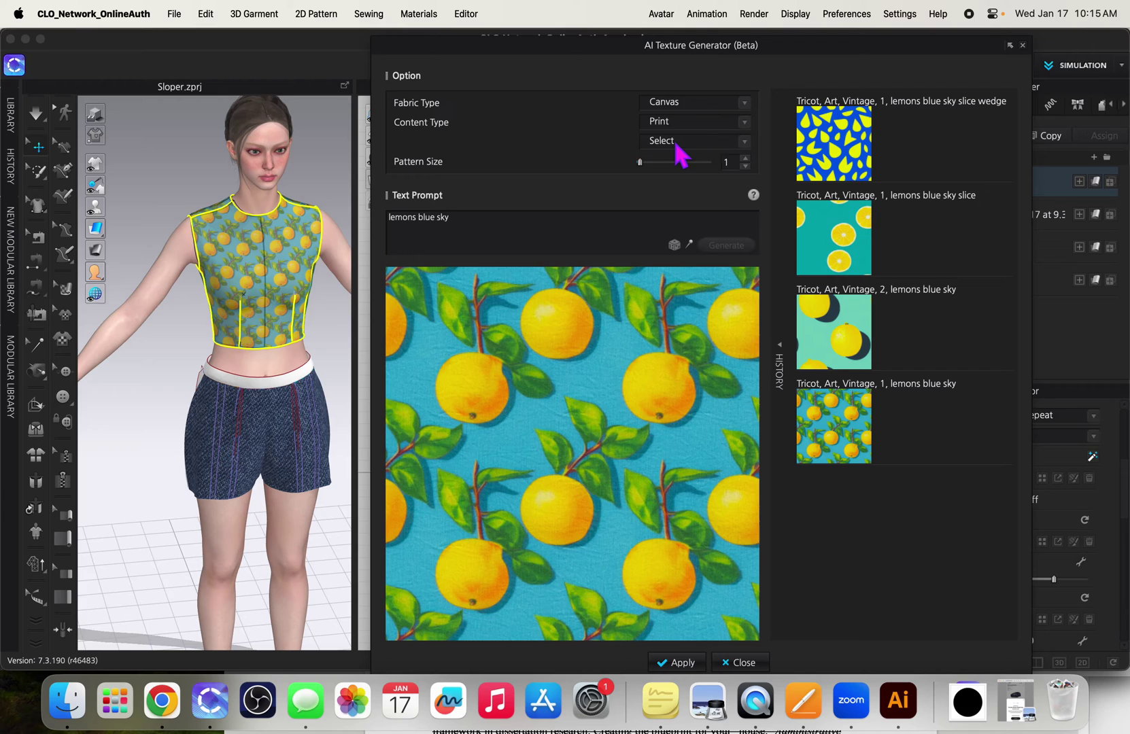
{"action": "left_click", "coordinate": [677, 143]}
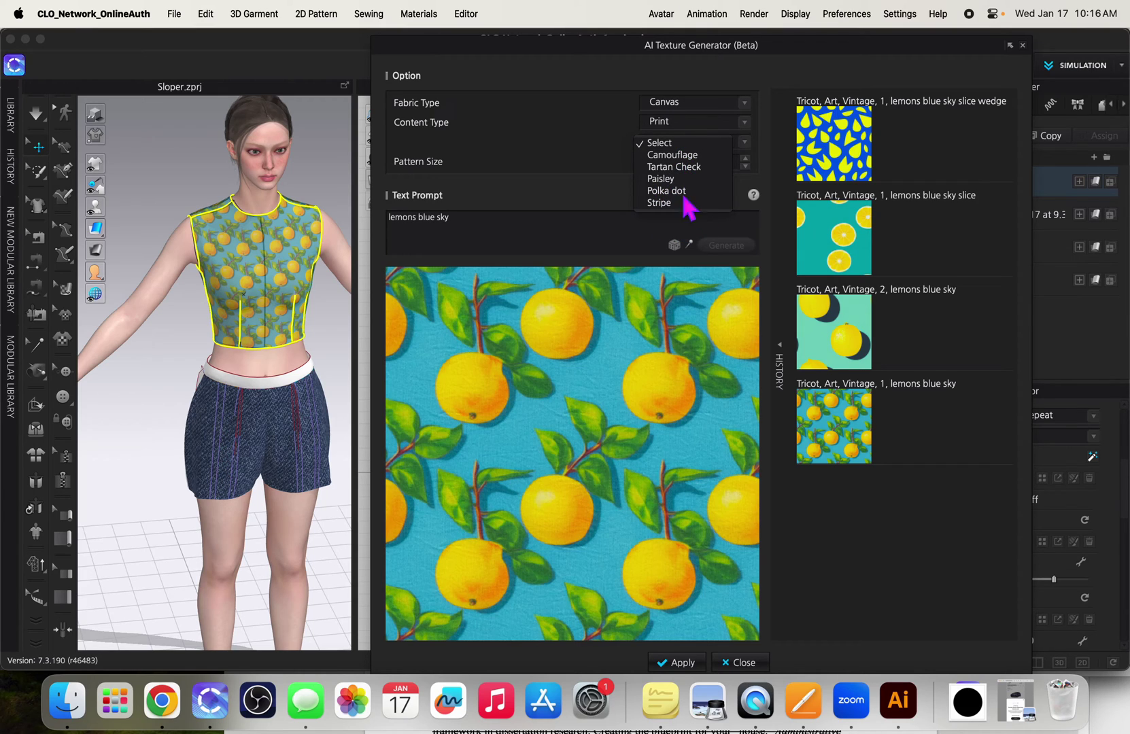
{"action": "left_click", "coordinate": [671, 142]}
{"action": "left_click", "coordinate": [670, 126]}
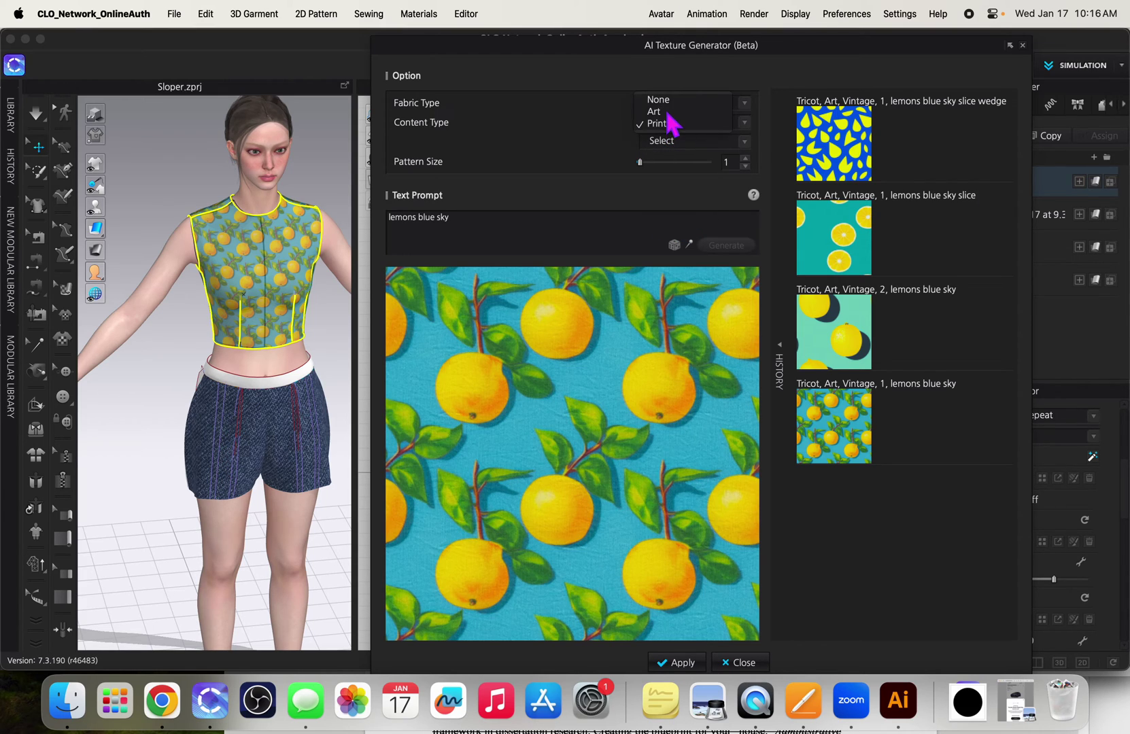
{"action": "left_click", "coordinate": [659, 112]}
{"action": "left_click", "coordinate": [697, 142]}
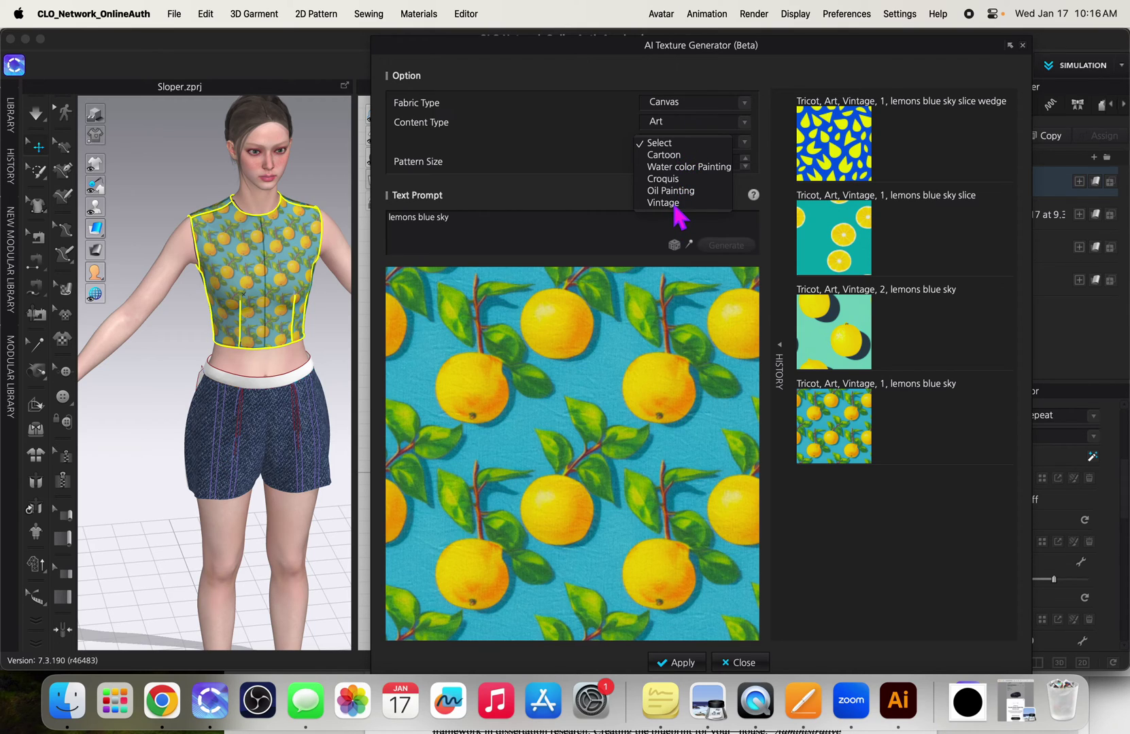
{"action": "left_click", "coordinate": [625, 272]}
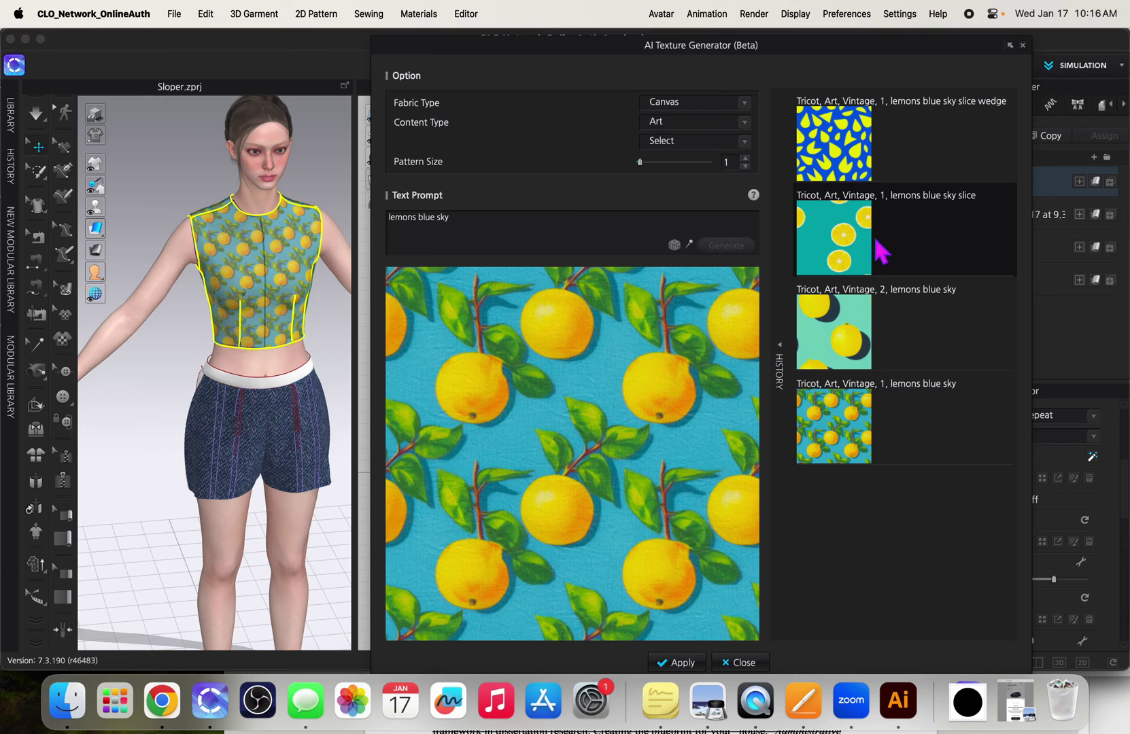
- Preview the previously generated lemon textures and reload the lemons blue sky slice entry with its Tricot, Art, Vintage settings
{"action": "left_click", "coordinate": [838, 243]}
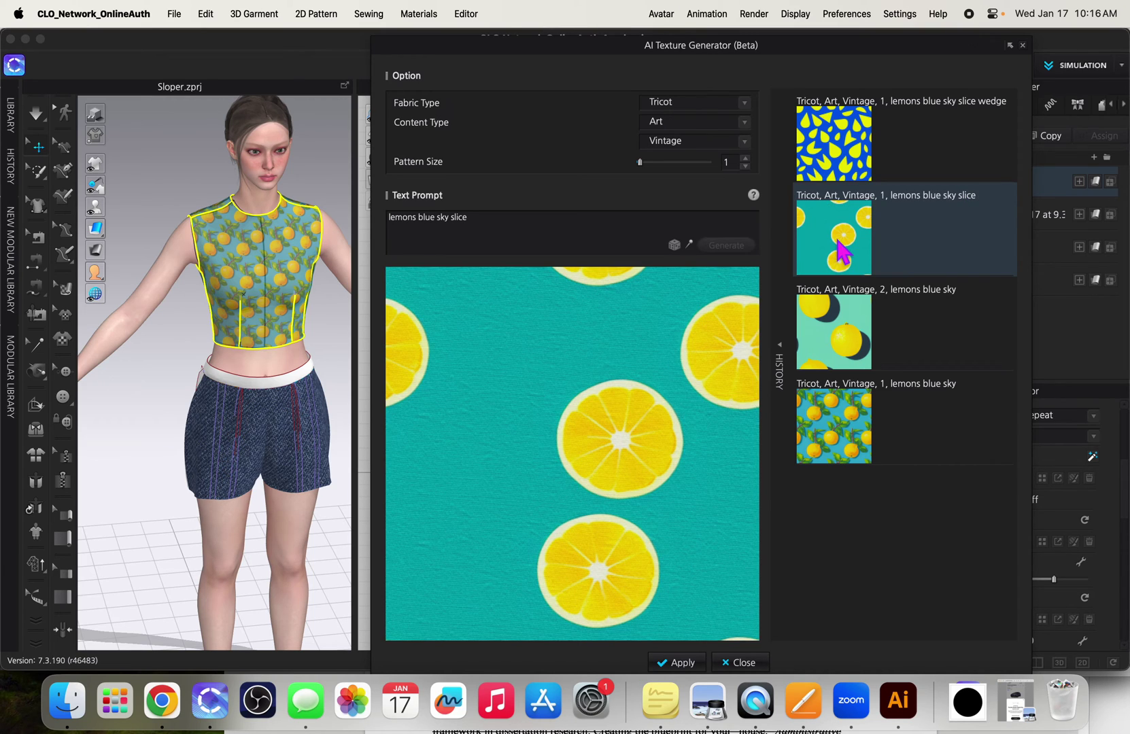
{"action": "left_click", "coordinate": [847, 352]}
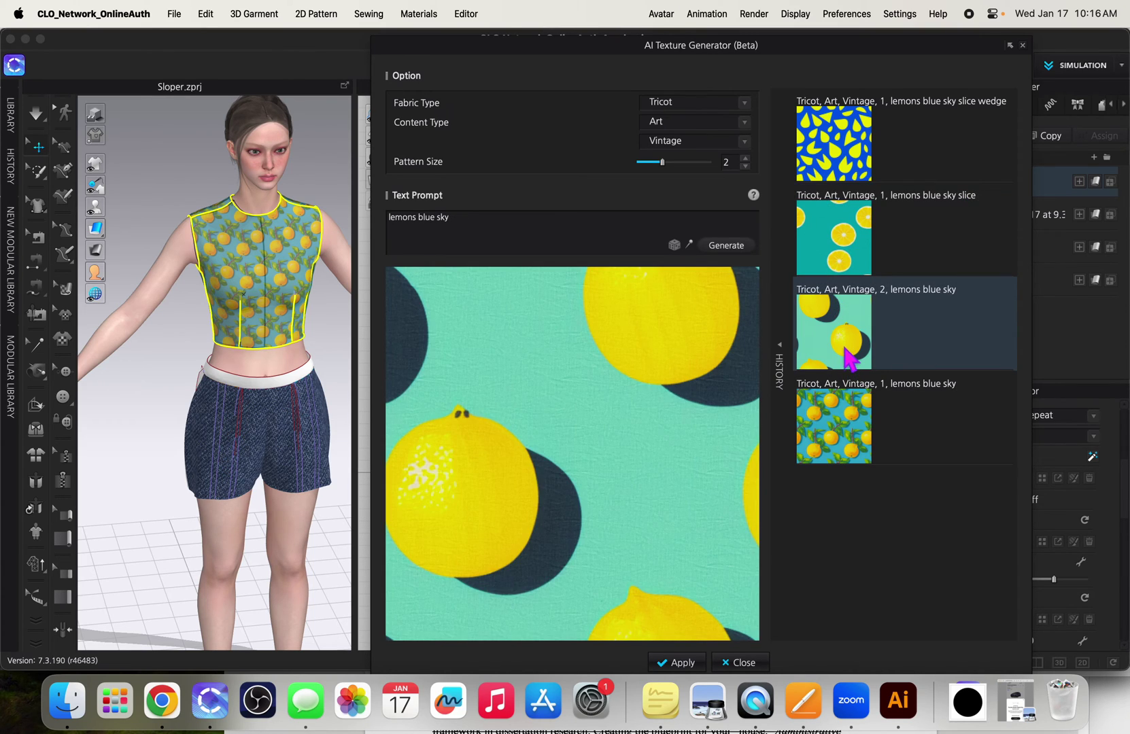
{"action": "left_click", "coordinate": [847, 448]}
{"action": "left_click", "coordinate": [848, 327]}
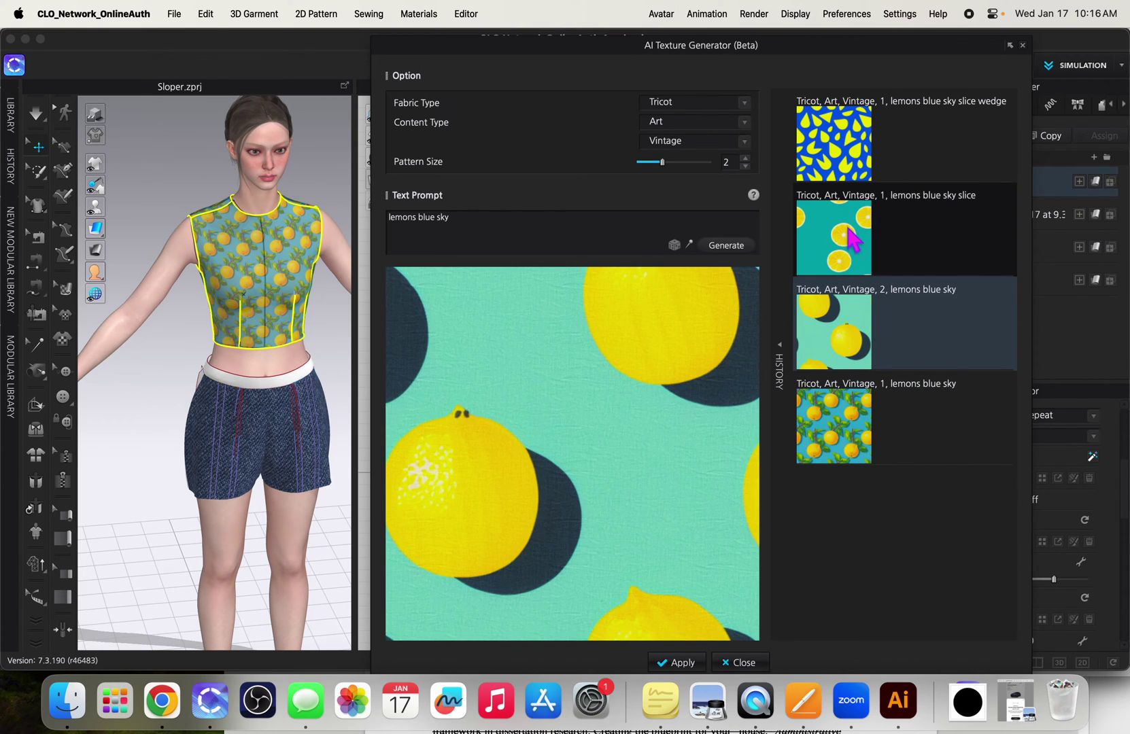
{"action": "left_click", "coordinate": [851, 238]}
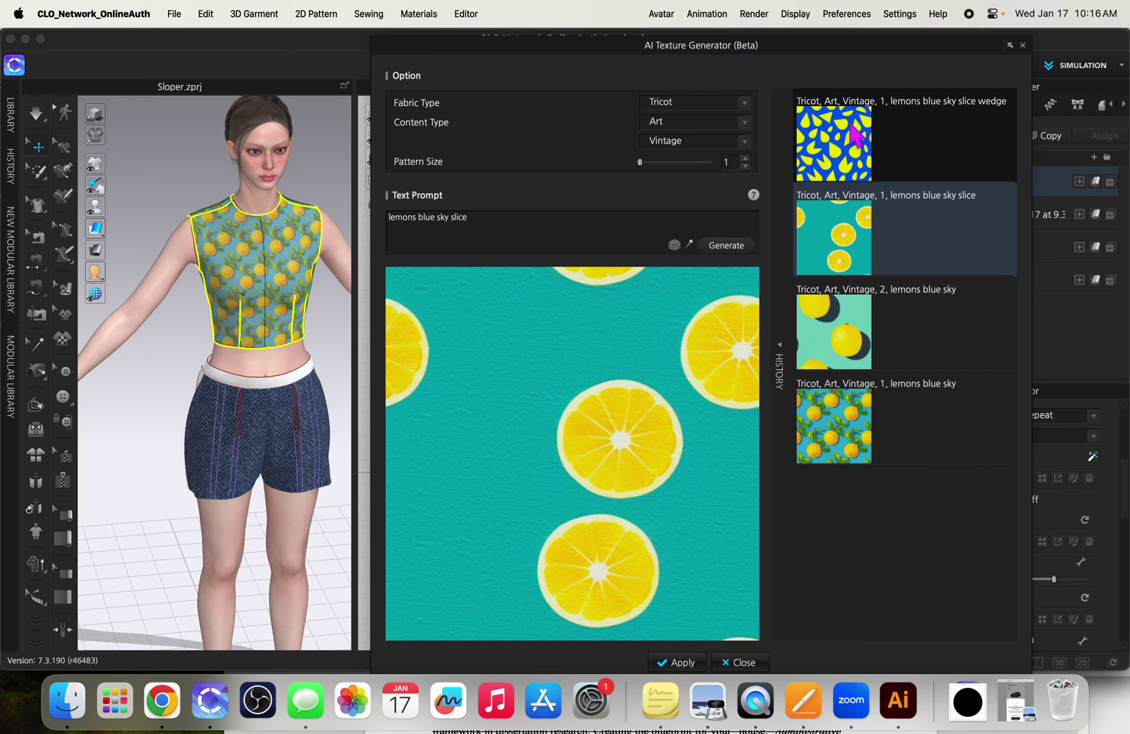
{"action": "left_click", "coordinate": [855, 136]}
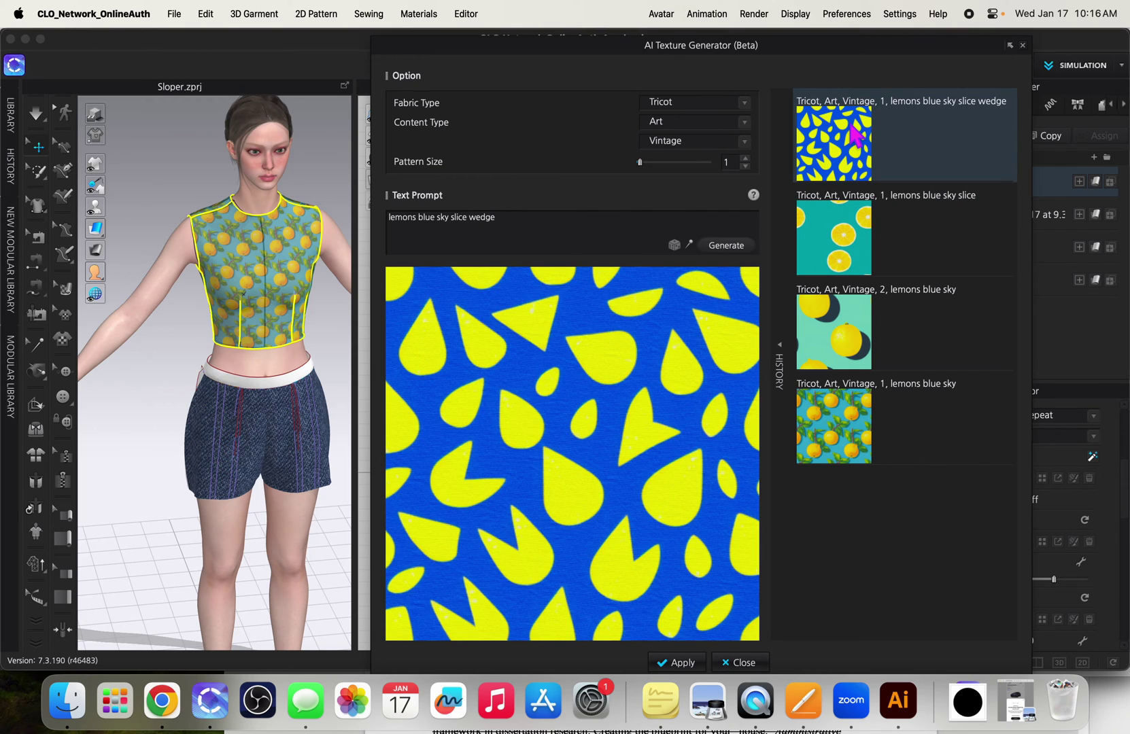
{"action": "left_click", "coordinate": [851, 241]}
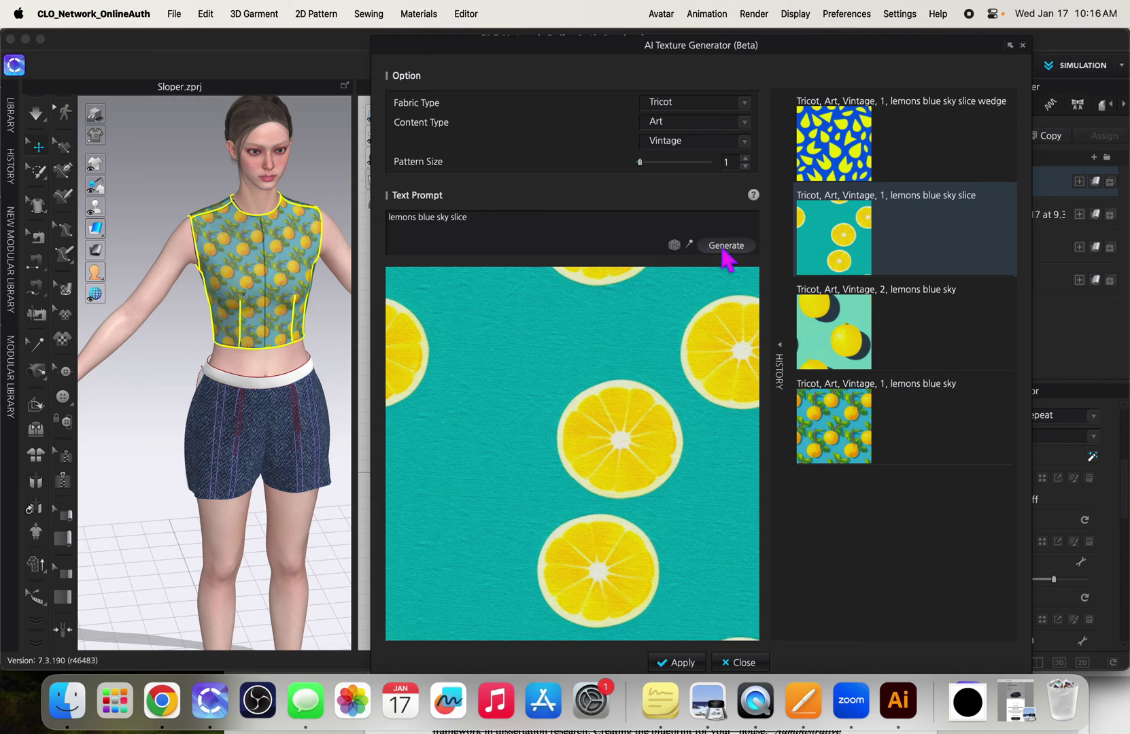
- Generate a texture from the prompt "cherries", apply it to the bodice fabric and close the AI Texture Generator
{"action": "left_click_drag", "start_coordinate": [491, 227], "coordinate": [315, 217]}
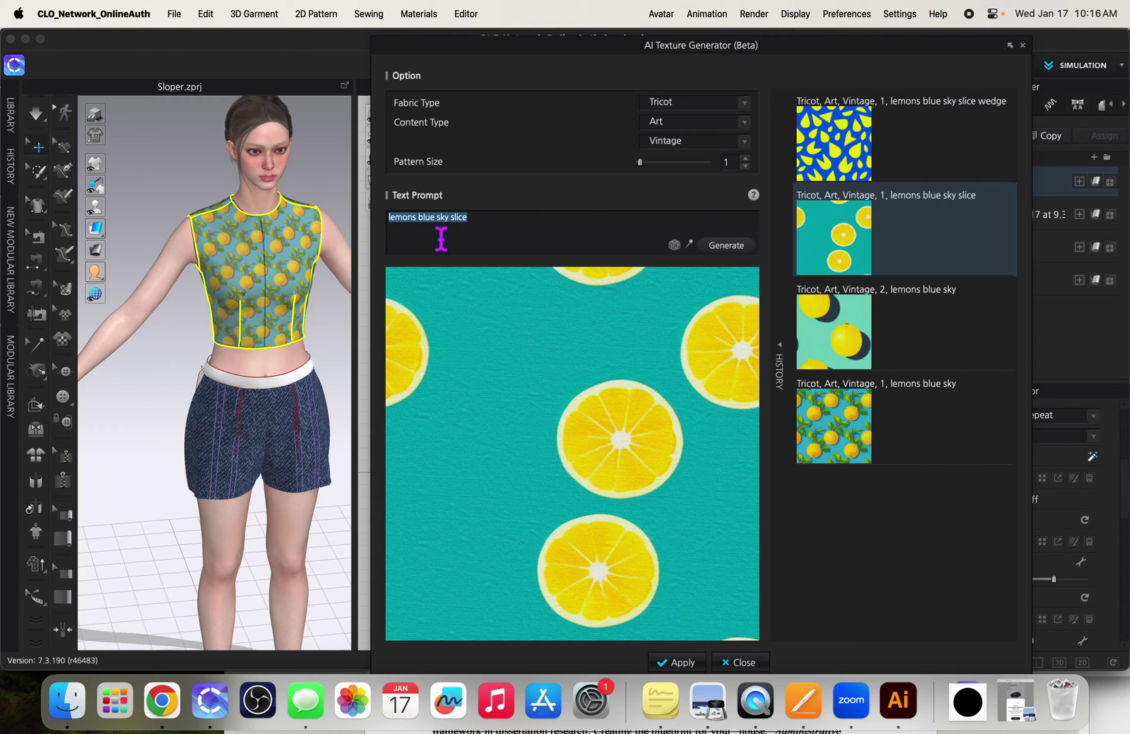
{"action": "type", "text": "cherries"}
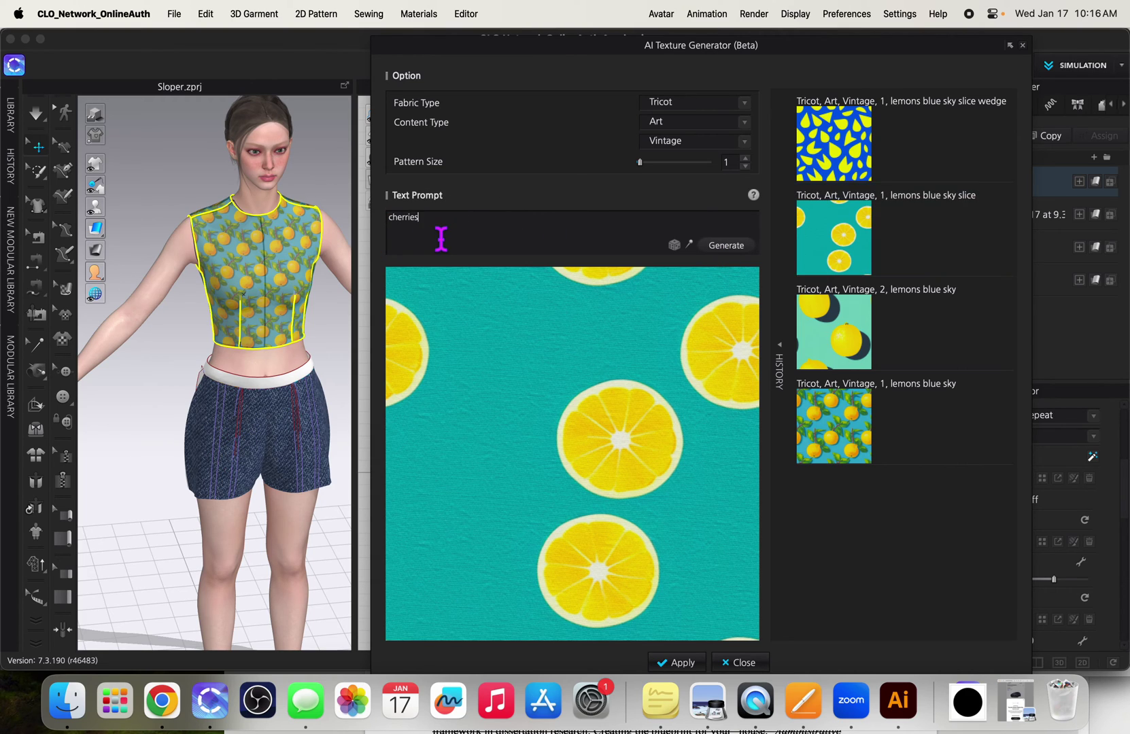
{"action": "left_click", "coordinate": [726, 246]}
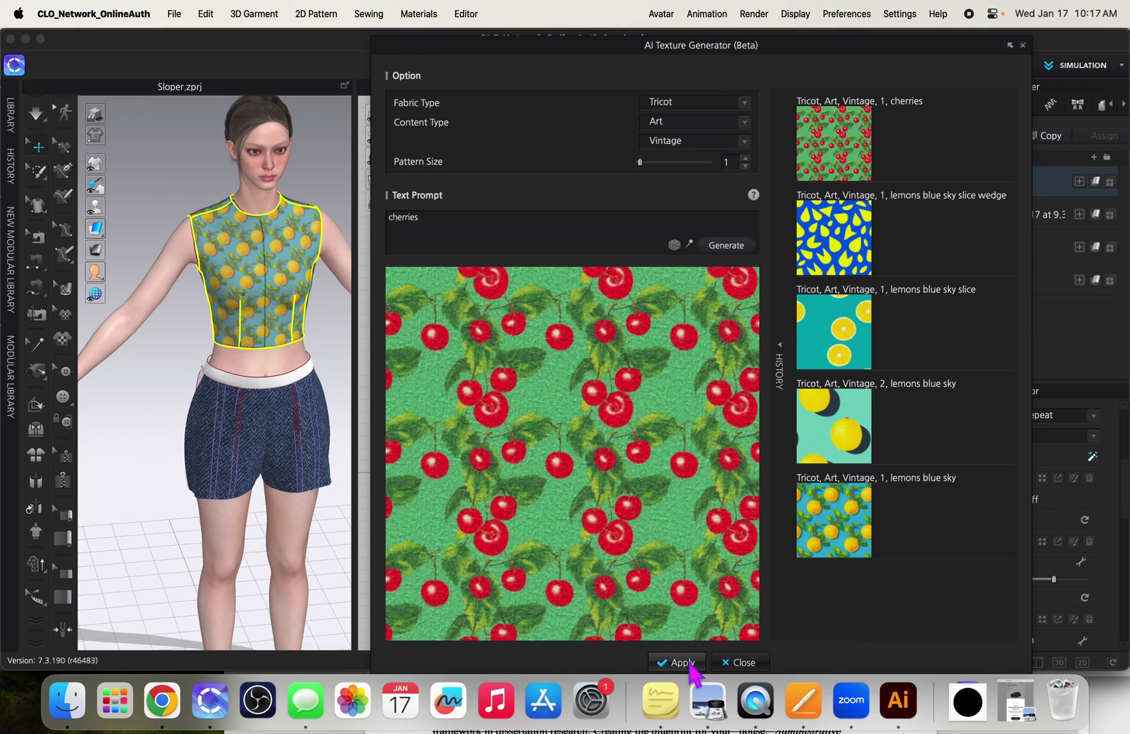
{"action": "left_click", "coordinate": [680, 662]}
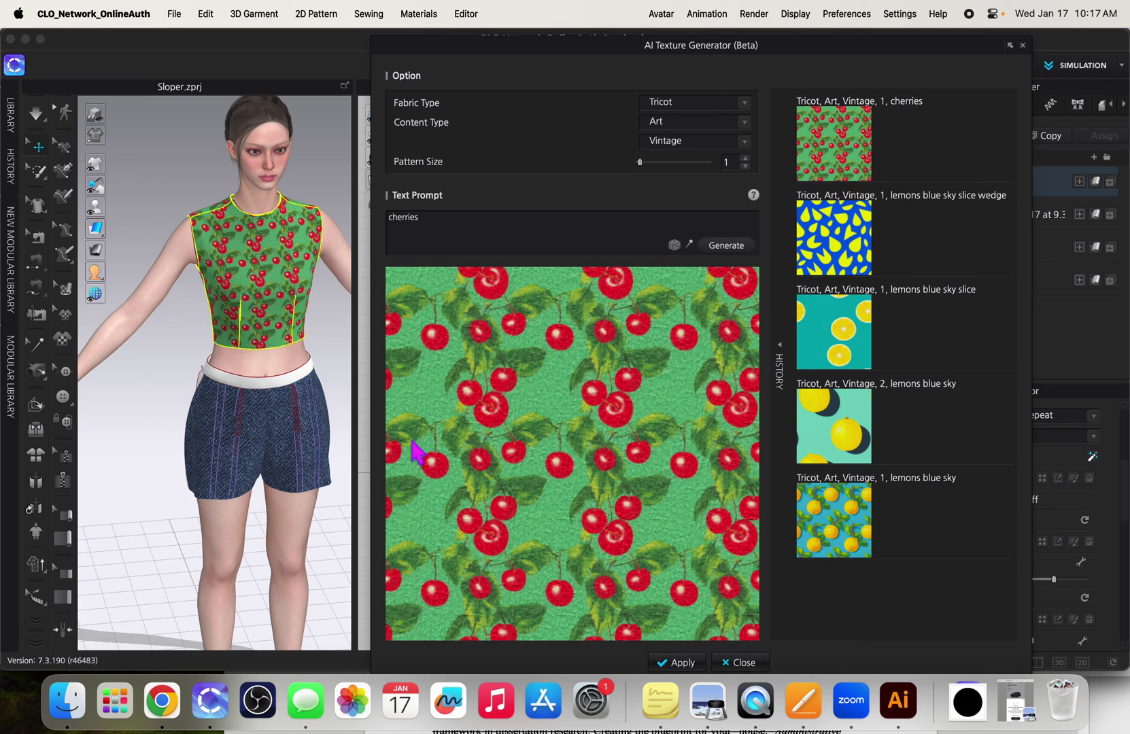
{"action": "left_click", "coordinate": [1022, 45]}
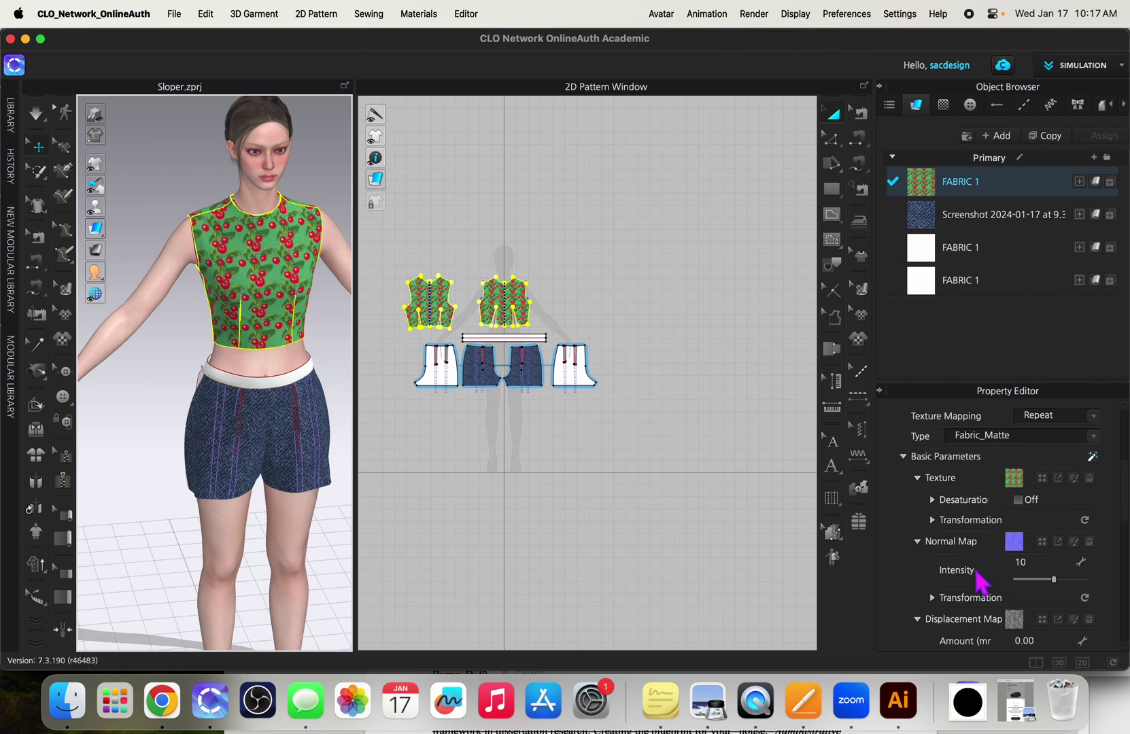